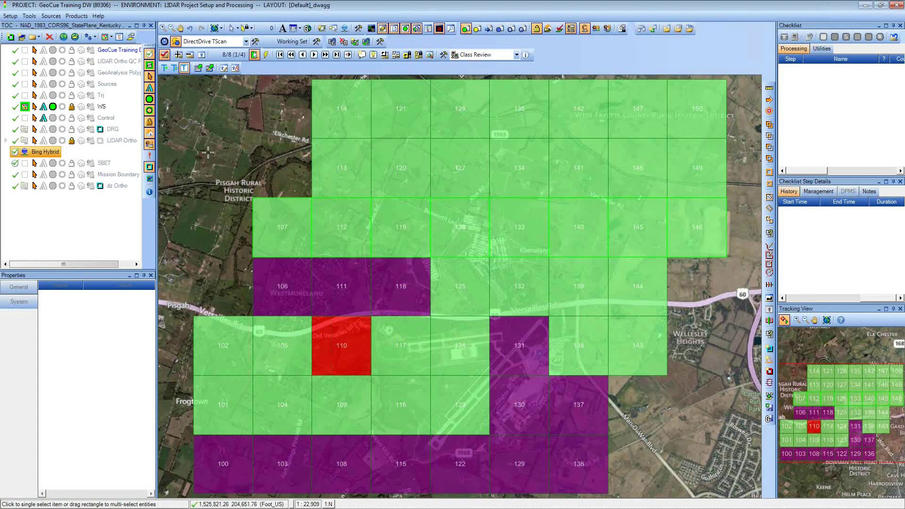
Create a dynamic version of the WS layer with the description "layer version" from its version control properties and accept the layer properties.
left_click(106, 106)
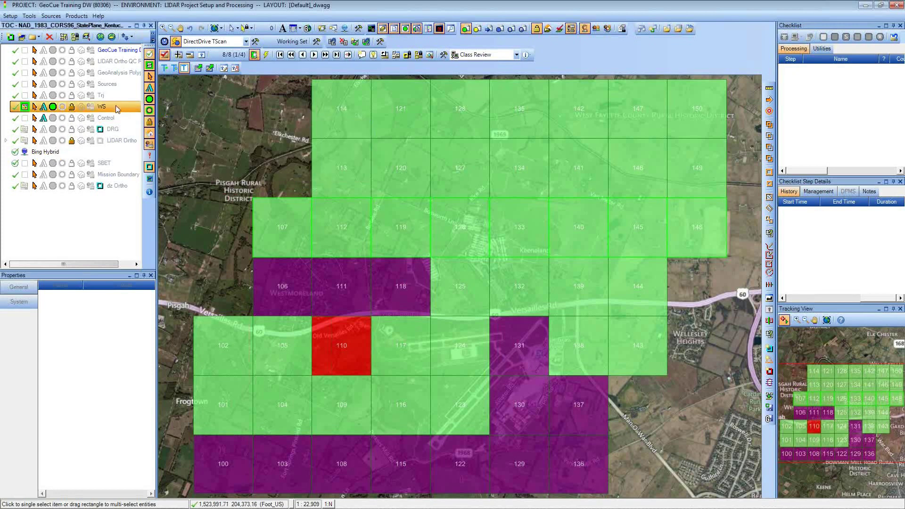
right_click(115, 106)
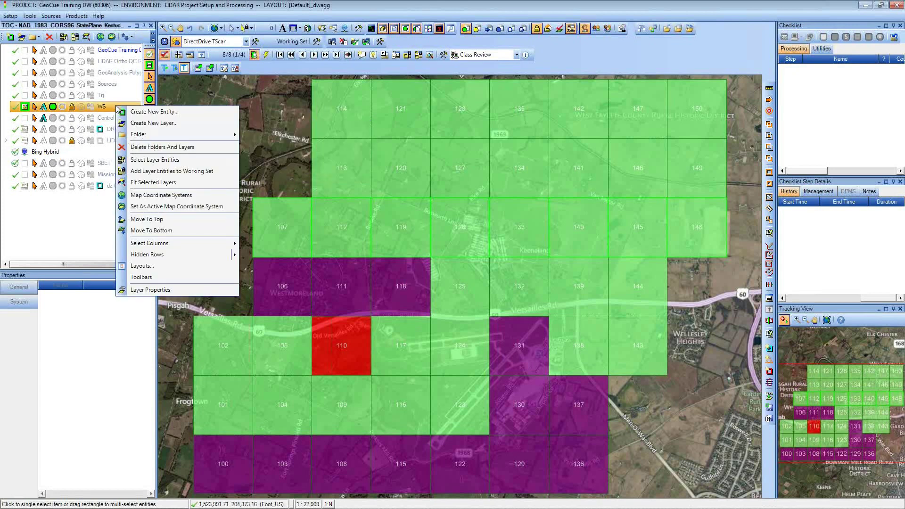
left_click(148, 291)
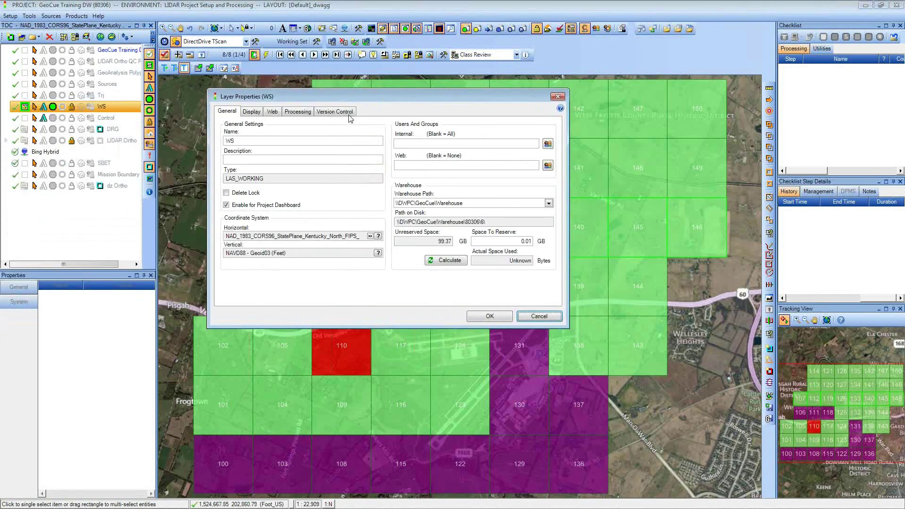
left_click(349, 115)
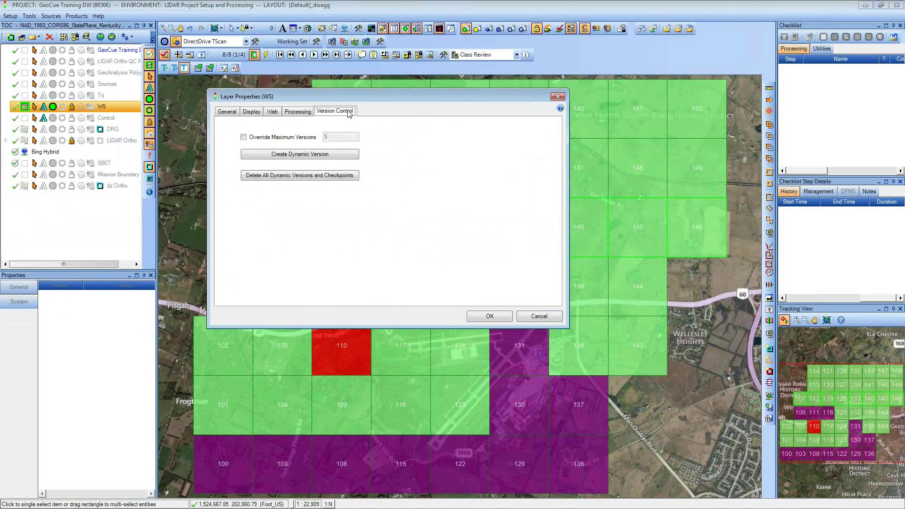
left_click_drag(353, 96, 307, 114)
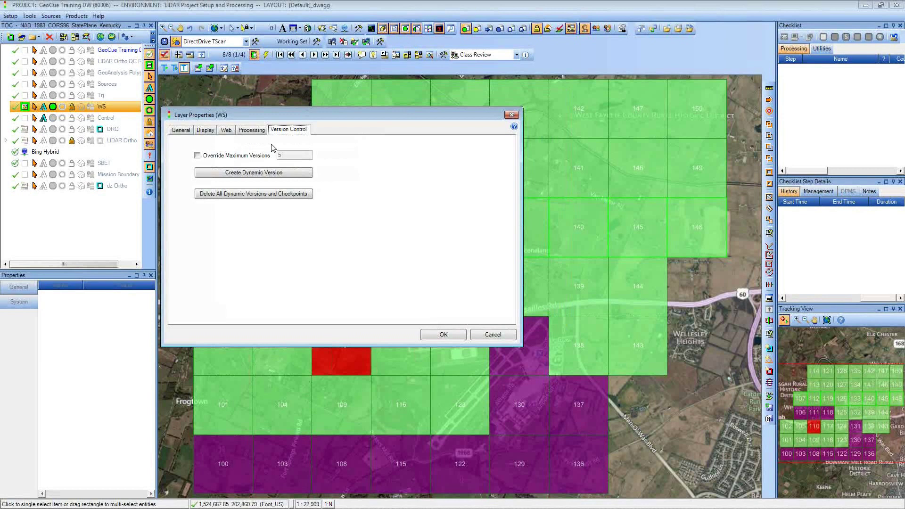
mouse_move(255, 114)
left_mouse_down()
mouse_move(233, 113)
mouse_move(247, 115)
left_mouse_up()
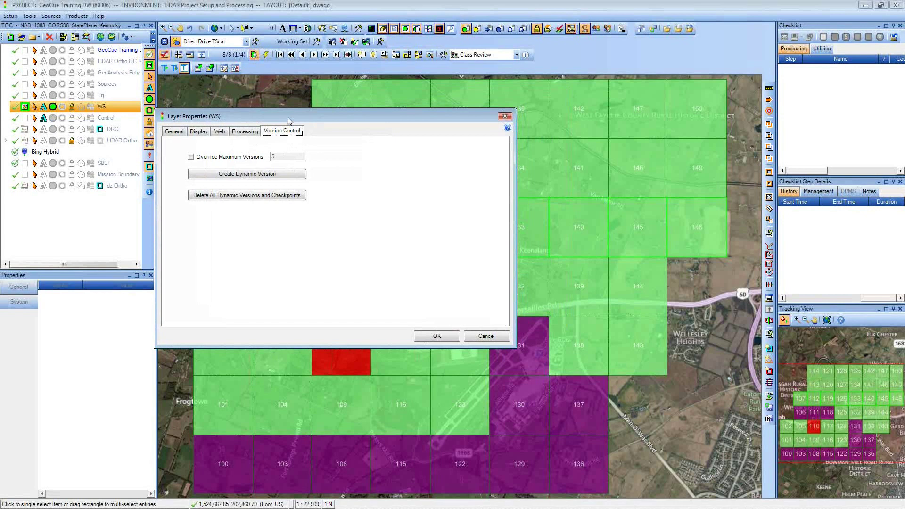
left_click_drag(290, 121, 333, 122)
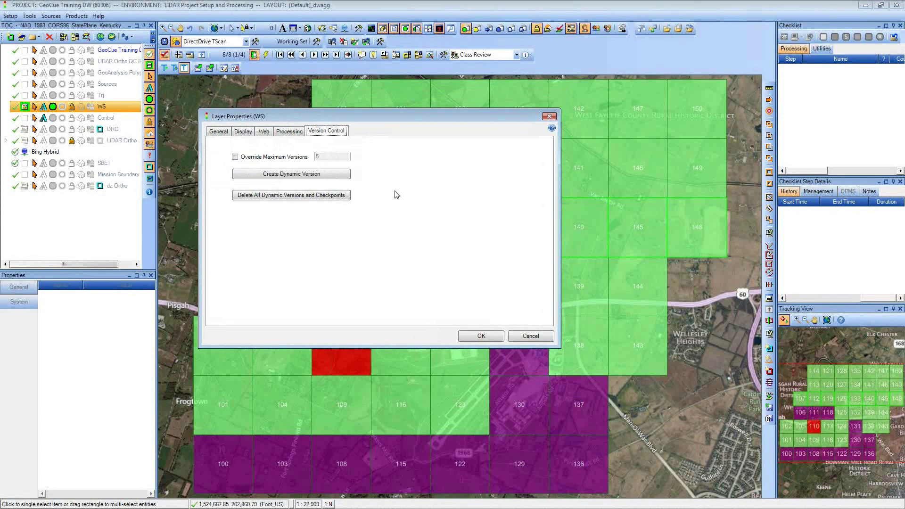
left_click(343, 174)
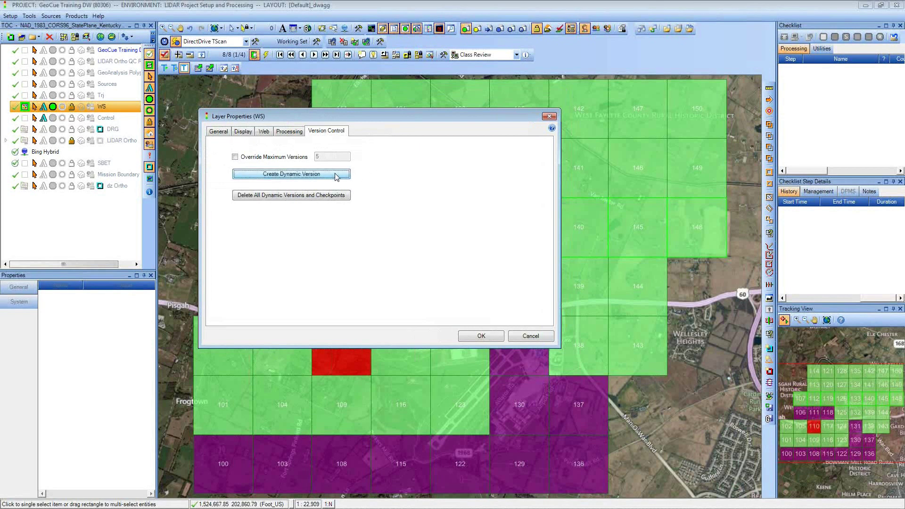
left_click(492, 299)
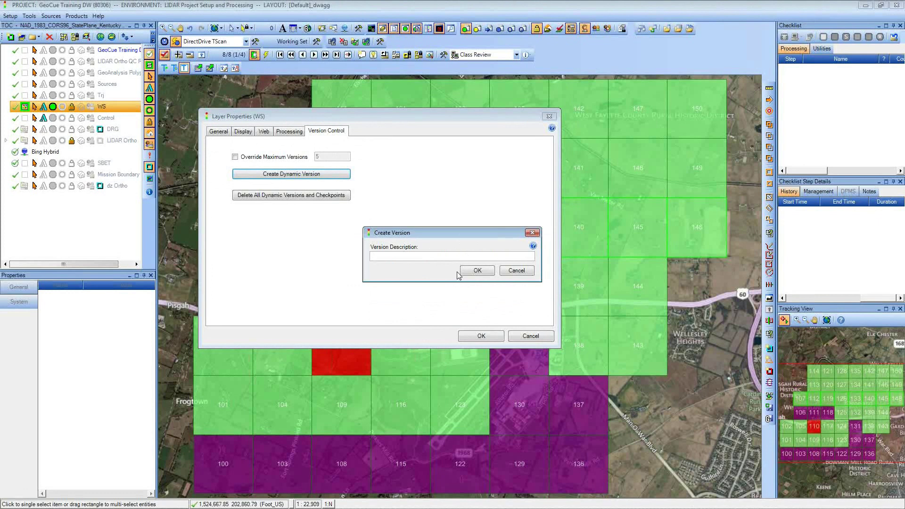
type("layer version")
left_click(481, 271)
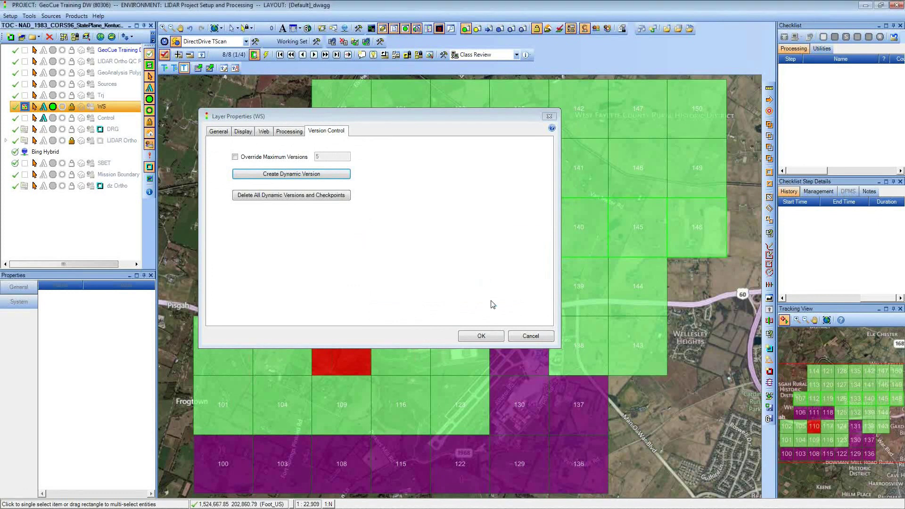
left_click(490, 336)
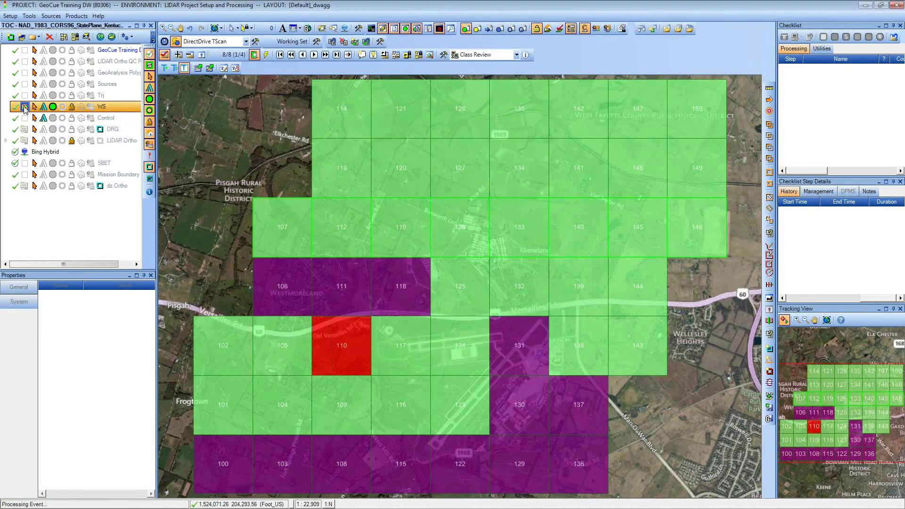
Review the WS layer's process list through to the status messages and close the layer properties without changes.
right_click(100, 107)
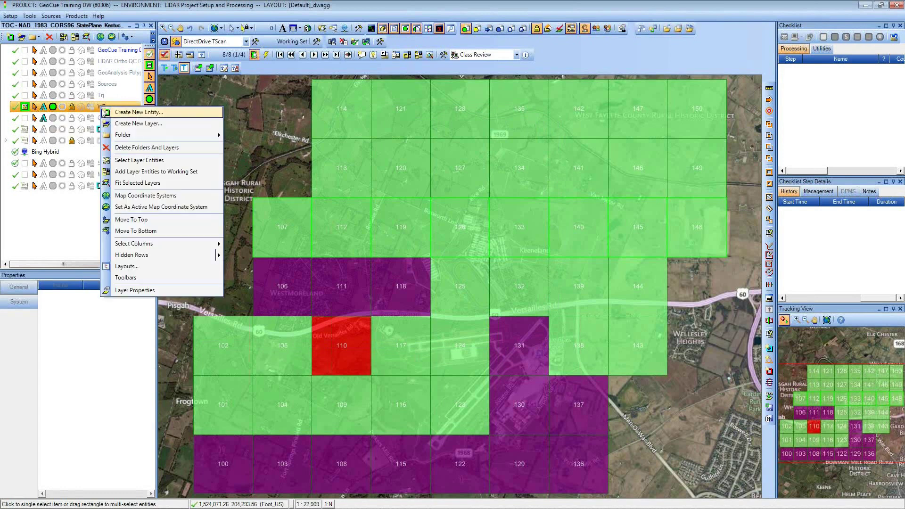
left_click(139, 290)
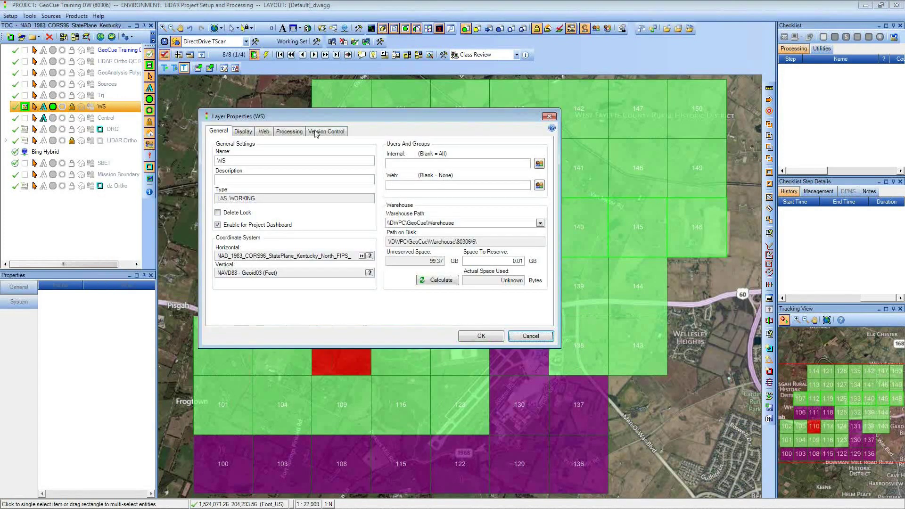
left_click(287, 132)
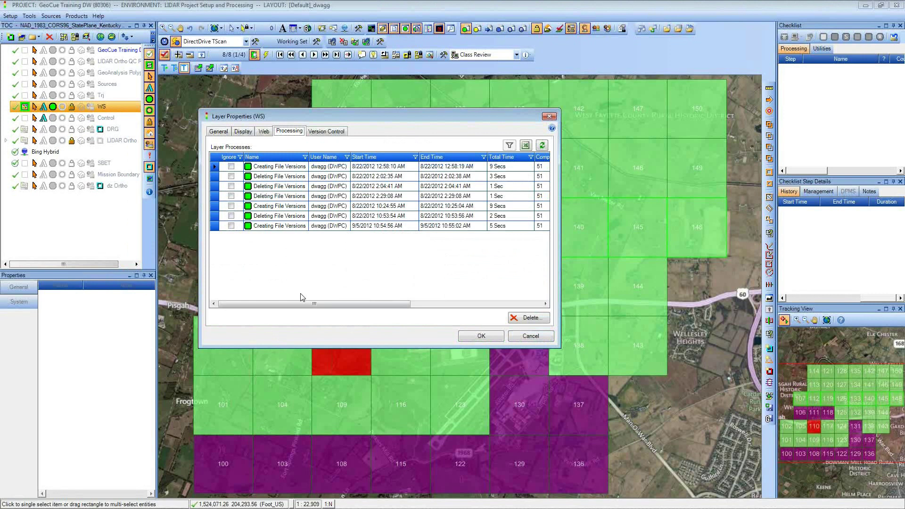
scroll(305, 306, "right", 1)
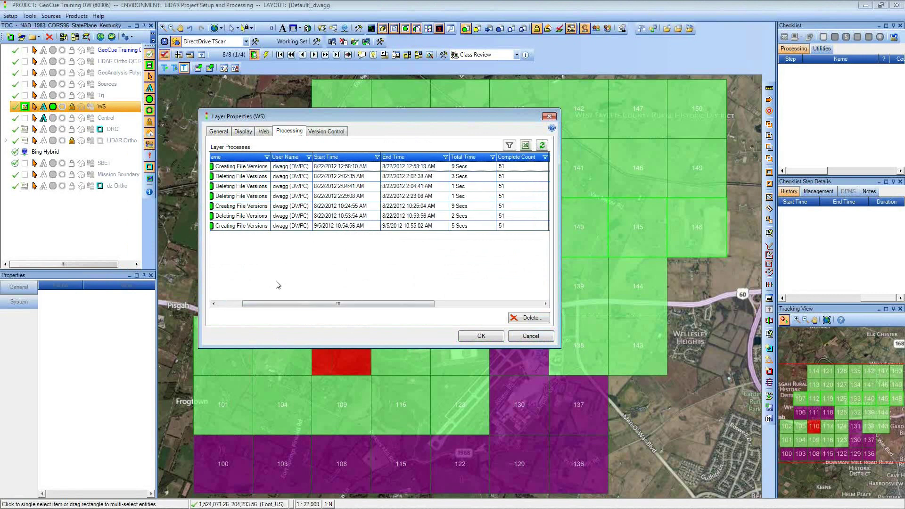
left_click_drag(297, 307, 404, 307)
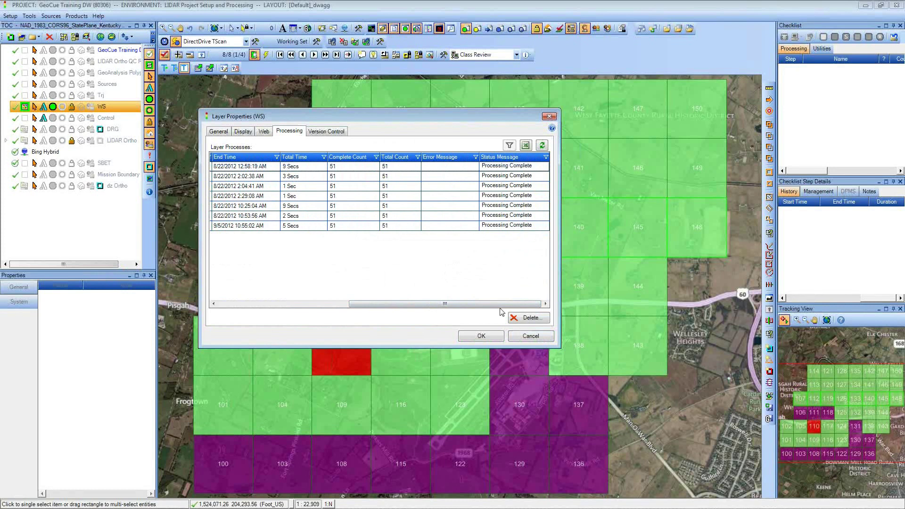
left_click(518, 339)
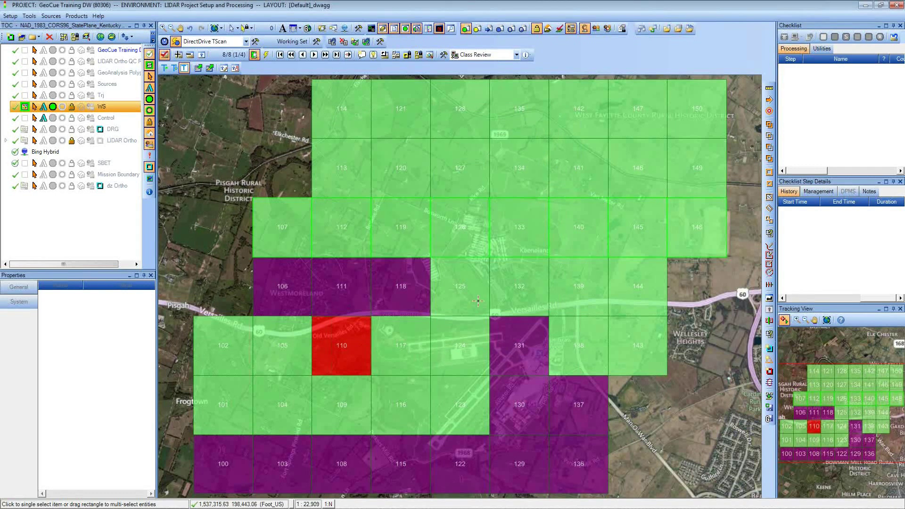
Examine the file versions and descriptions of working segment 131 in an undocked, enlarged Properties window, and dock it again.
left_click(538, 367)
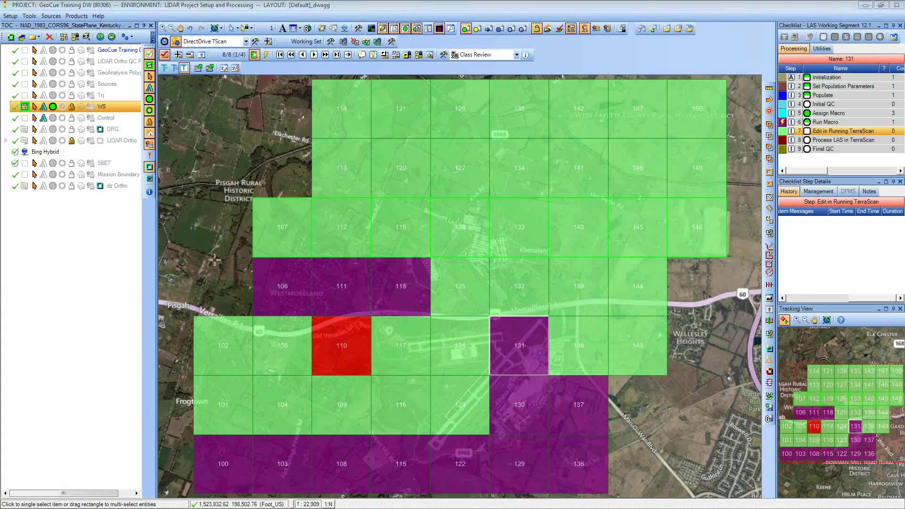
left_click_drag(226, 243, 325, 137)
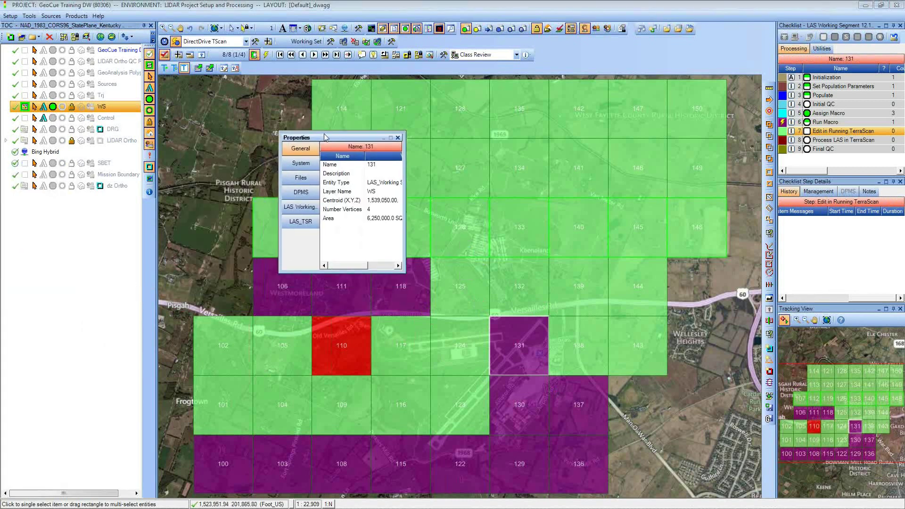
left_click_drag(404, 272, 646, 464)
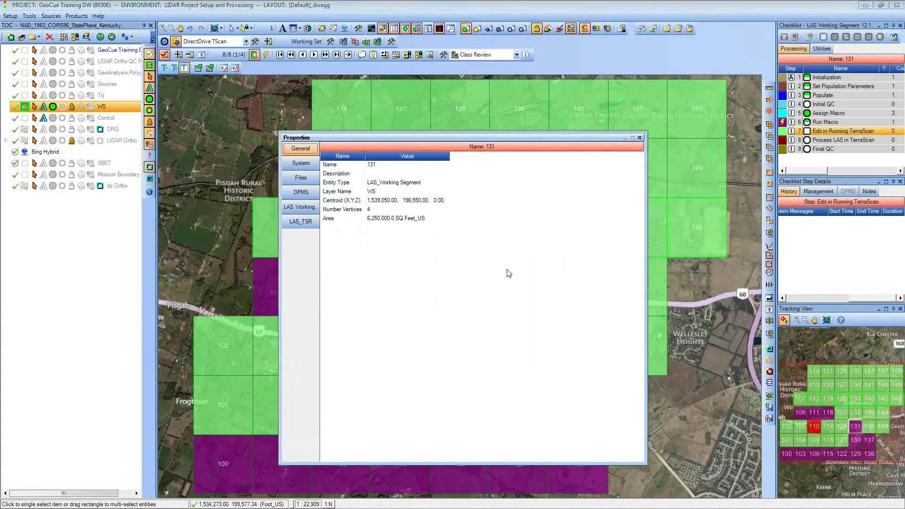
left_click(300, 178)
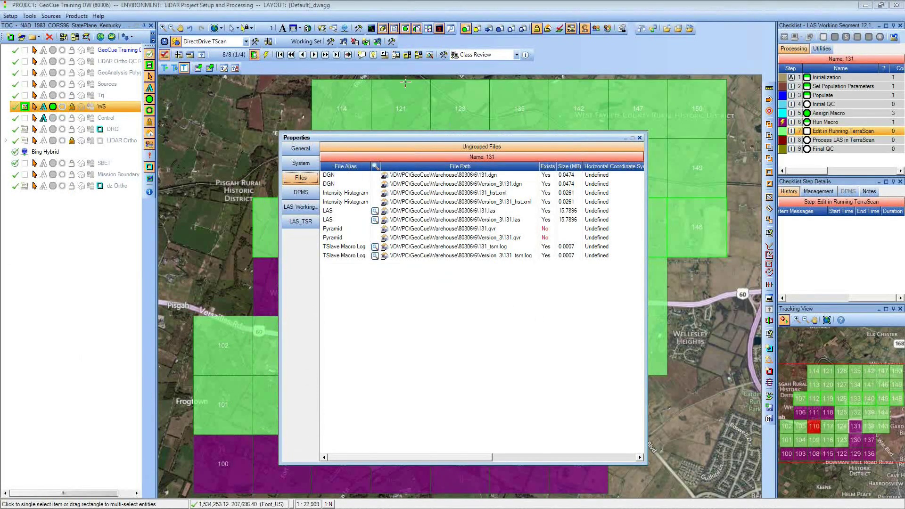
left_click_drag(384, 133, 133, 115)
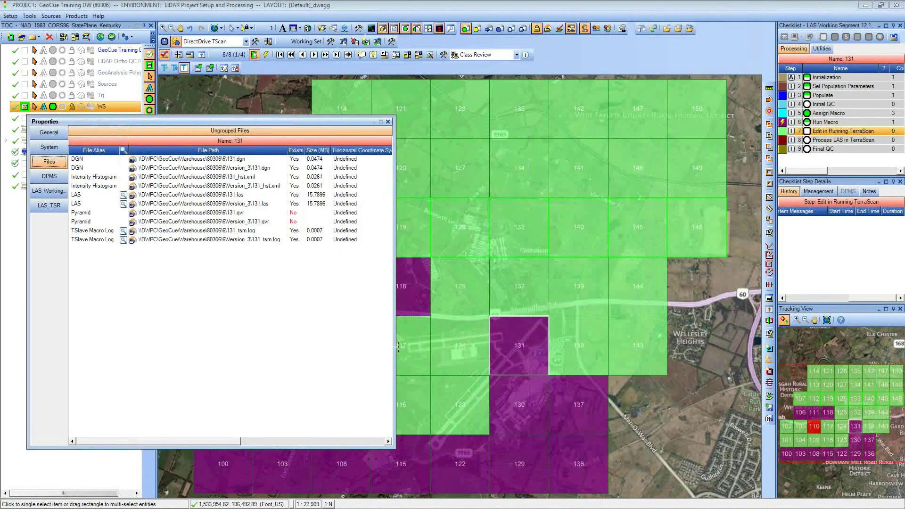
left_click_drag(396, 346, 868, 344)
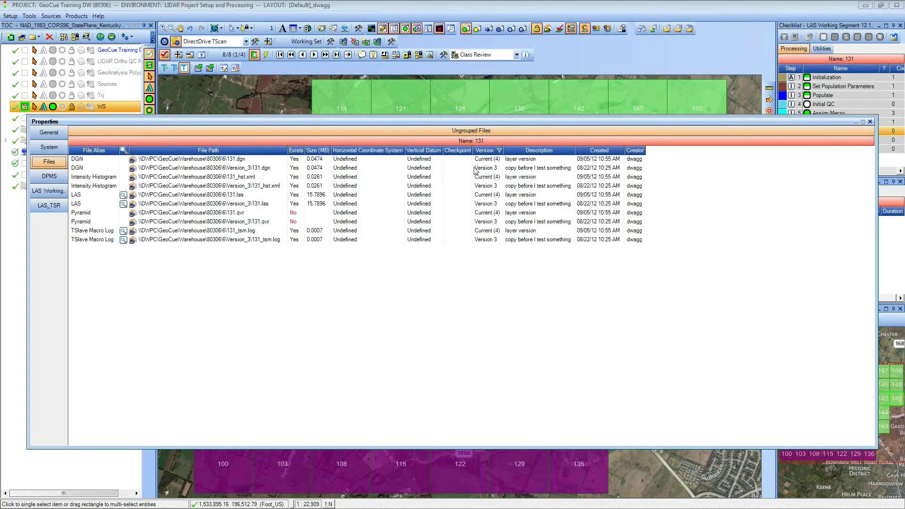
left_click(487, 160)
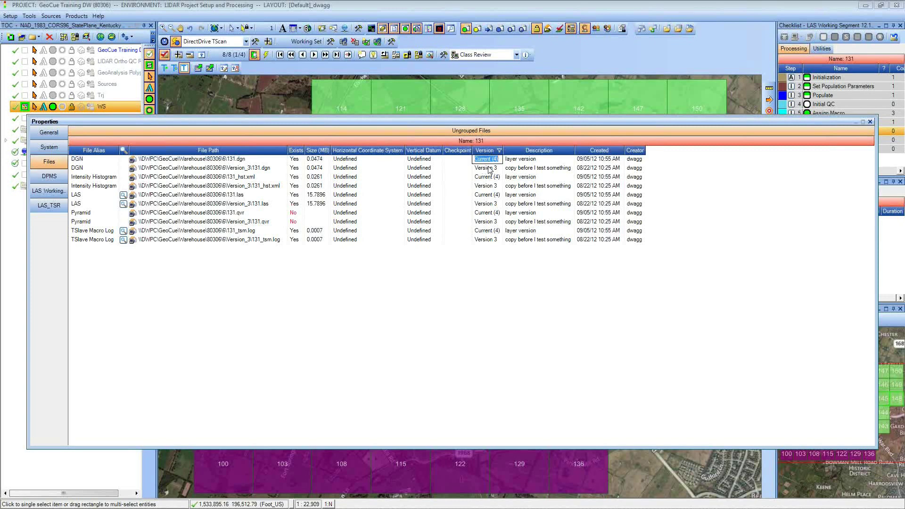
left_click(489, 169)
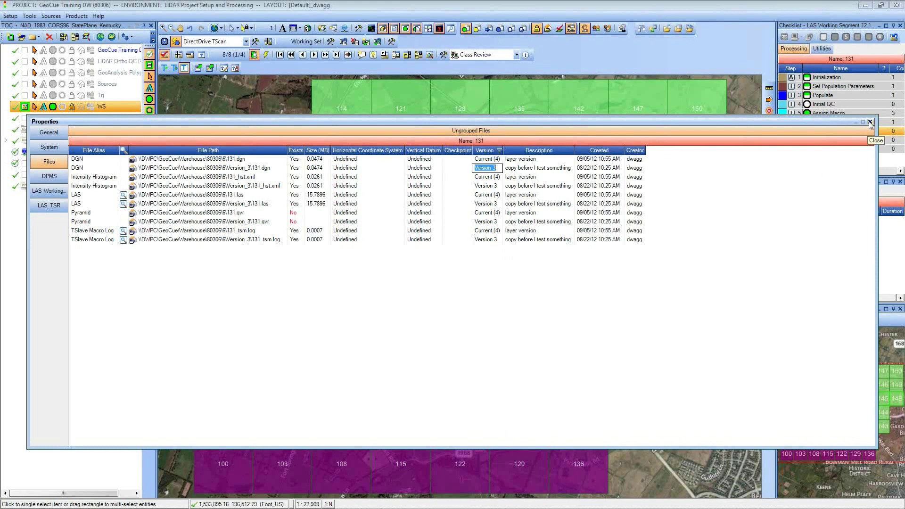
double_click(764, 120)
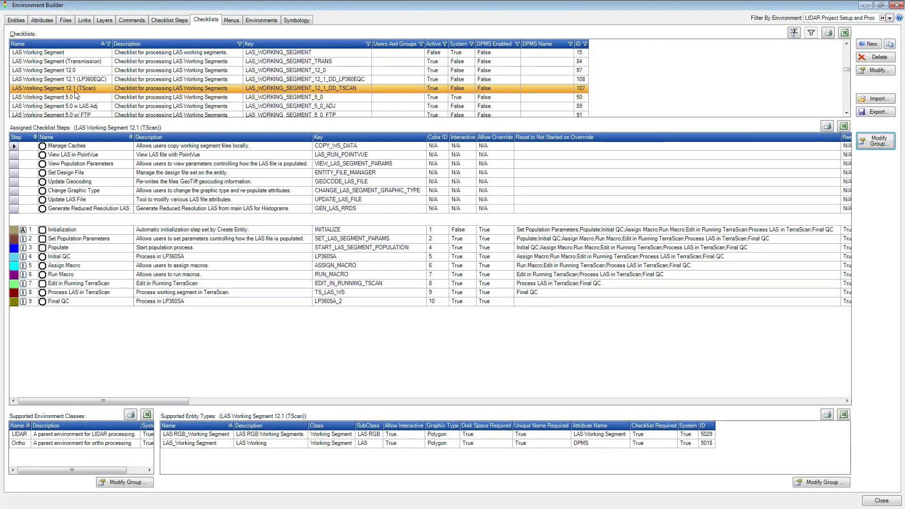
Enable Automatic Versioning for the Edit in Running TerraScan step of the LAS Working Segment 12.1 (TScan) checklist.
left_click(75, 89)
left_click(879, 143)
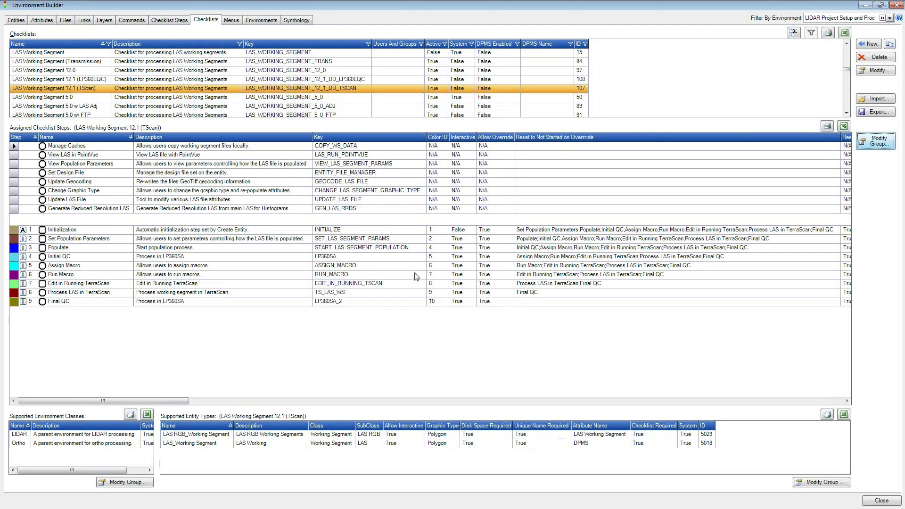
left_click_drag(250, 363, 632, 365)
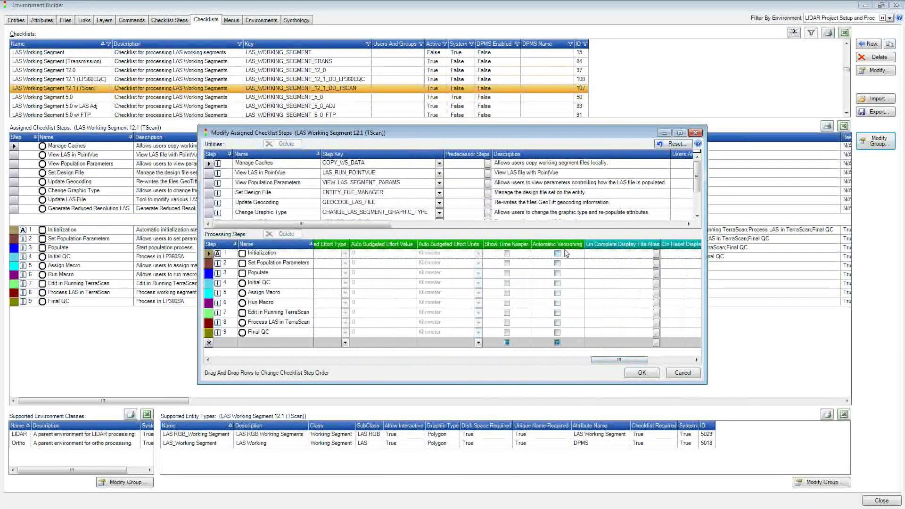
left_click_drag(640, 358, 614, 354)
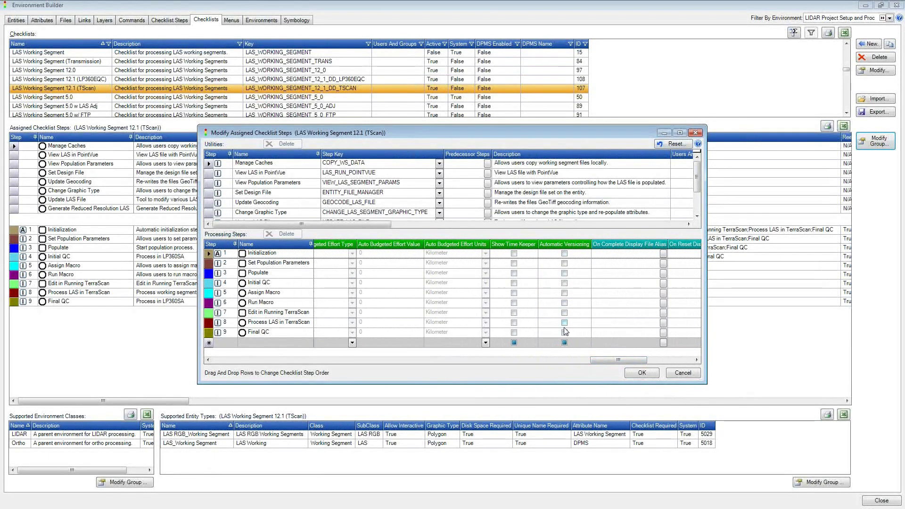
left_click(564, 313)
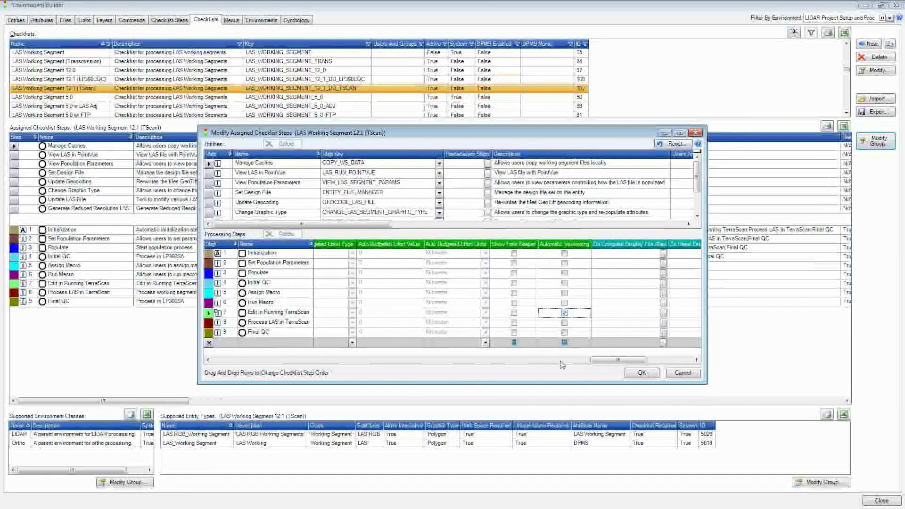
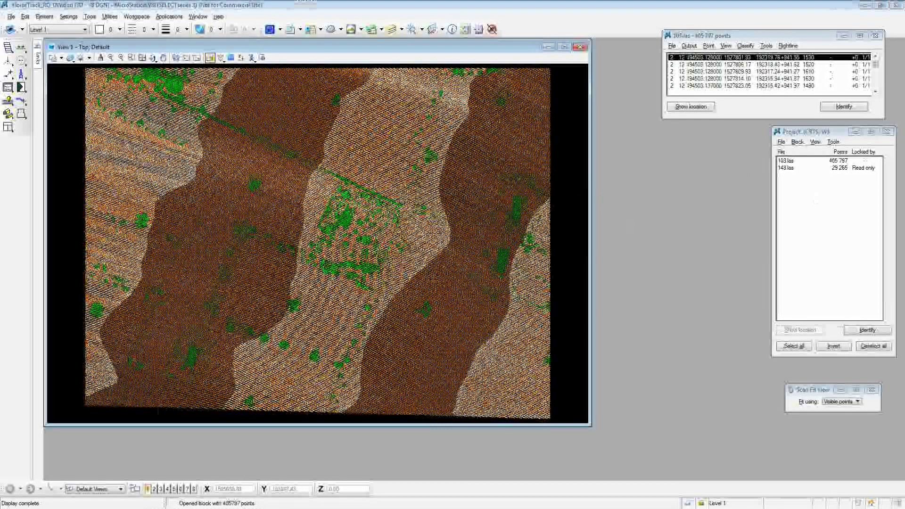
Switch back to GeoCue, select working segment 103 and examine its file versions in the undocked Properties window.
key("alt+Tab")
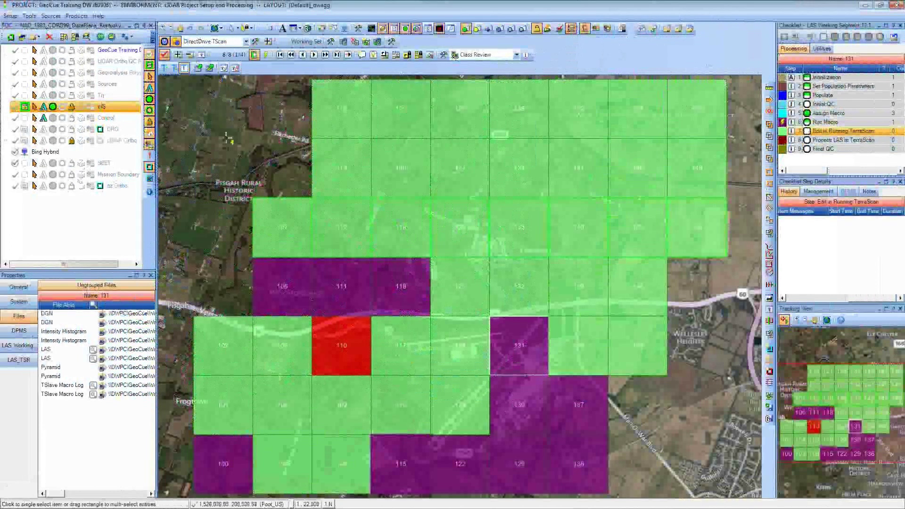
left_click(231, 29)
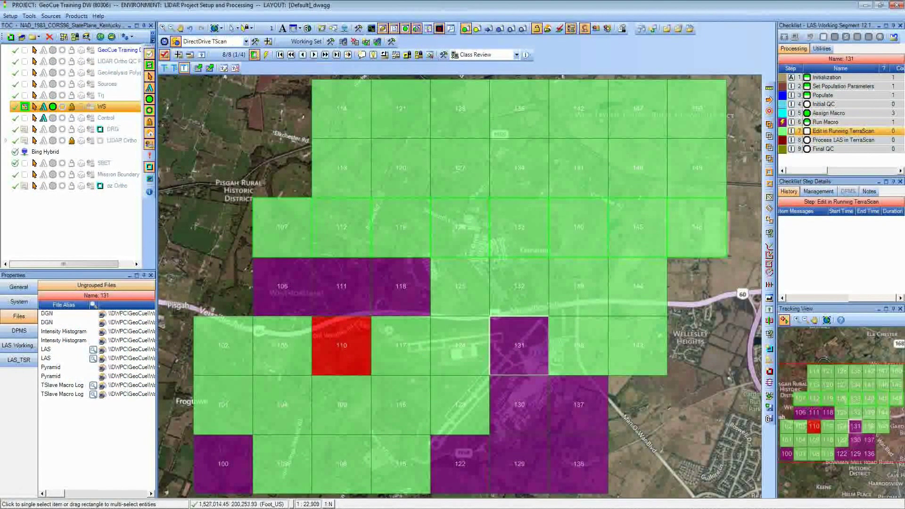
left_click_drag(245, 425, 324, 495)
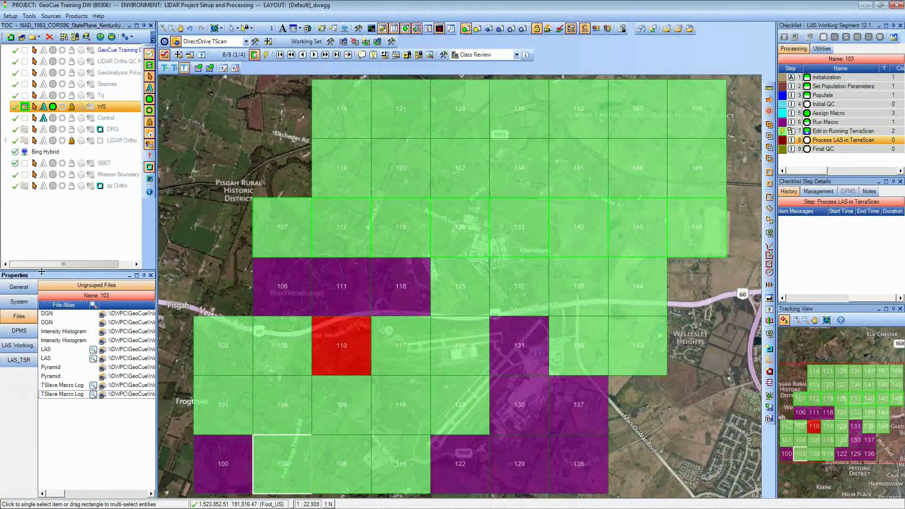
left_click_drag(49, 276, 420, 269)
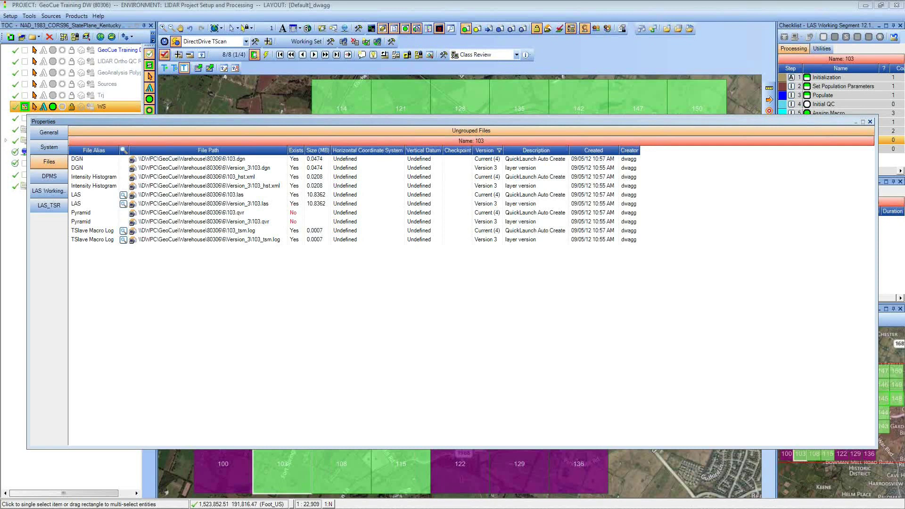
Dock the Properties window and select working segments 122, 129, 130, 131, 136 and 137 with a selection polygon.
double_click(418, 121)
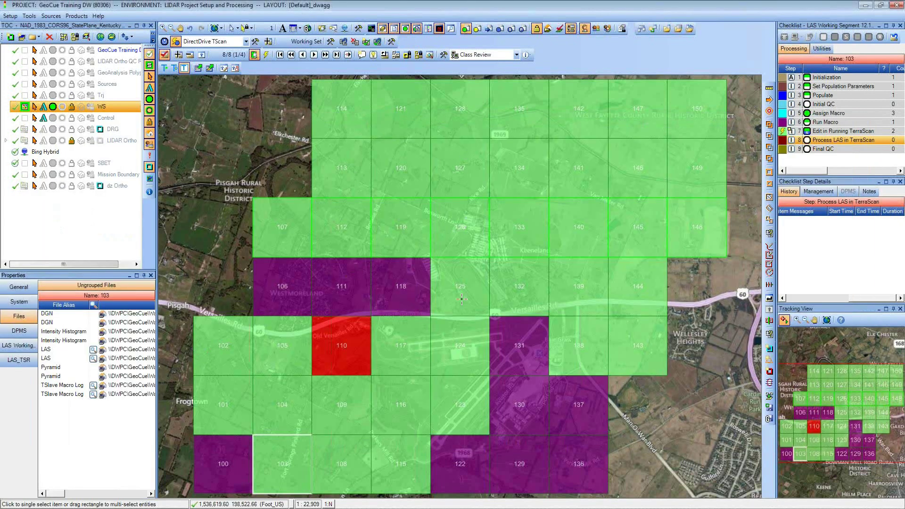
left_click(237, 29)
left_click(251, 66)
left_click(465, 295)
left_click(586, 297)
left_click(586, 363)
left_click(629, 365)
left_click(625, 496)
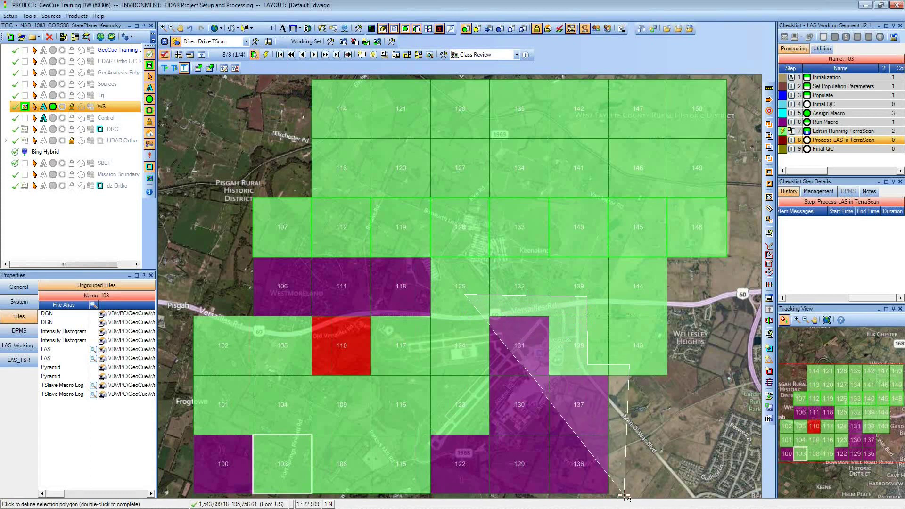
left_click(402, 496)
left_click(402, 407)
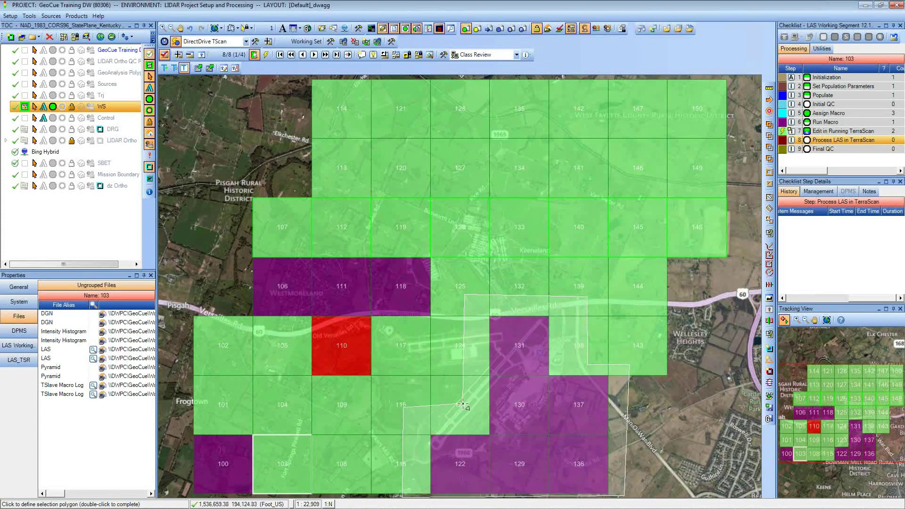
double_click(463, 404)
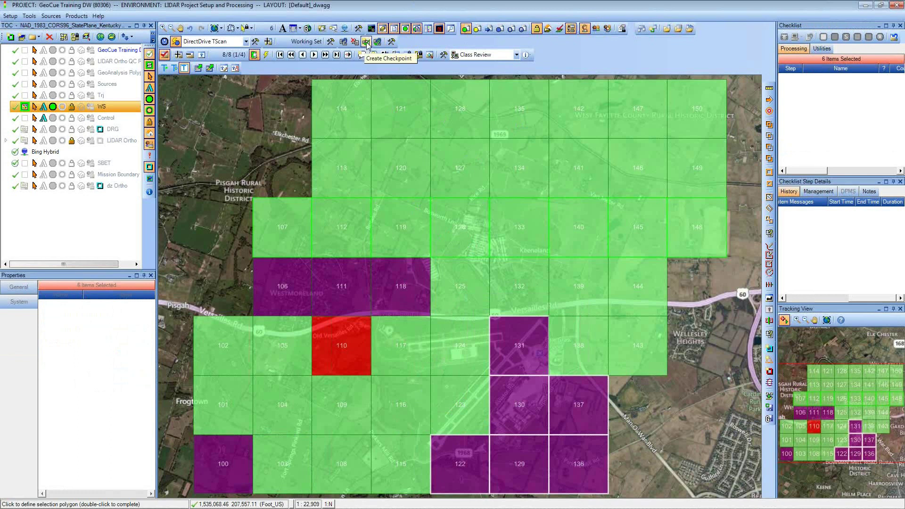
Create a checkpoint named "Macro run" with the description "appllied bare earth macro" for the selected segments.
left_click(367, 42)
type("Macro run")
left_click(410, 239)
type("appllied bare earth macro")
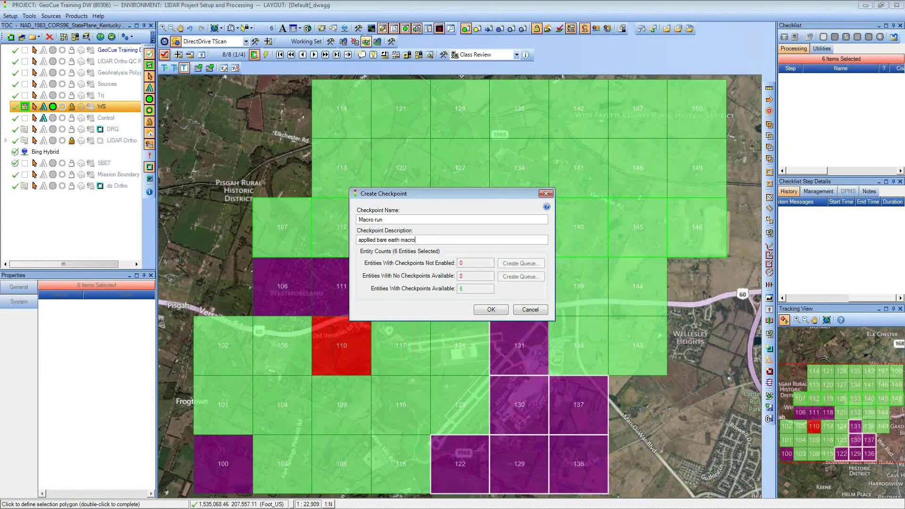
left_click(491, 309)
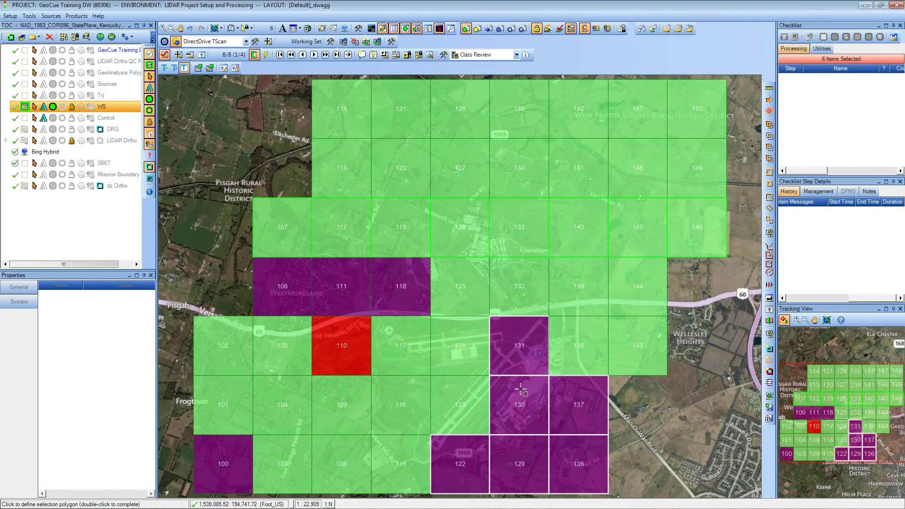
Select only working segment 130, examine its versions and checkpoint files in the undocked Properties window, and dock it again.
left_click(236, 29)
left_click(245, 41)
left_click_drag(478, 366, 558, 444)
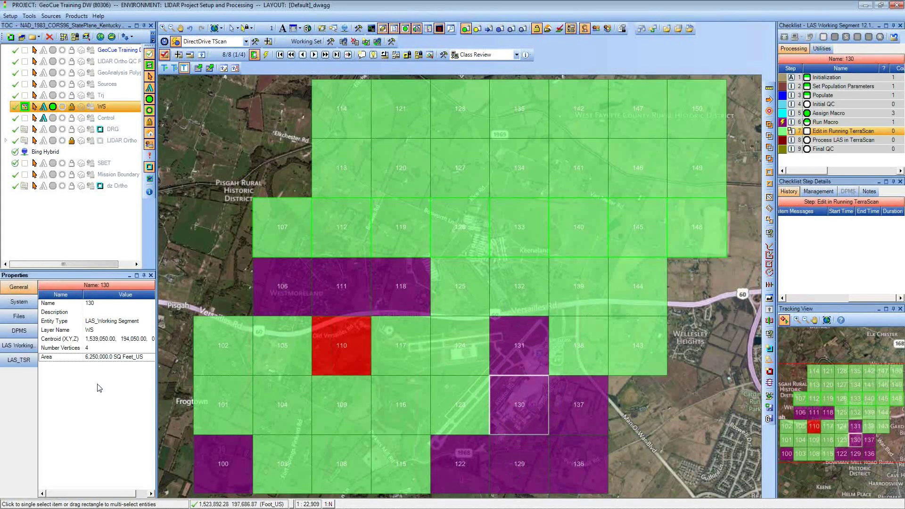
double_click(42, 276)
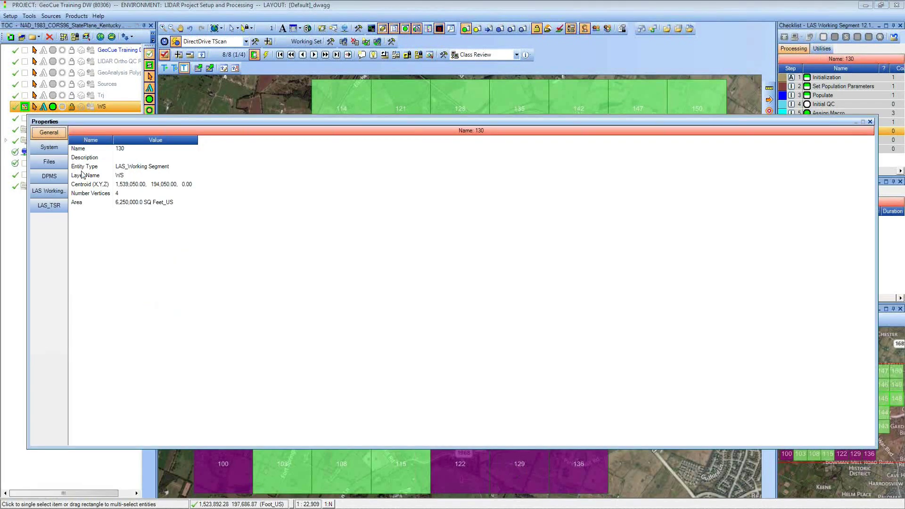
left_click(49, 162)
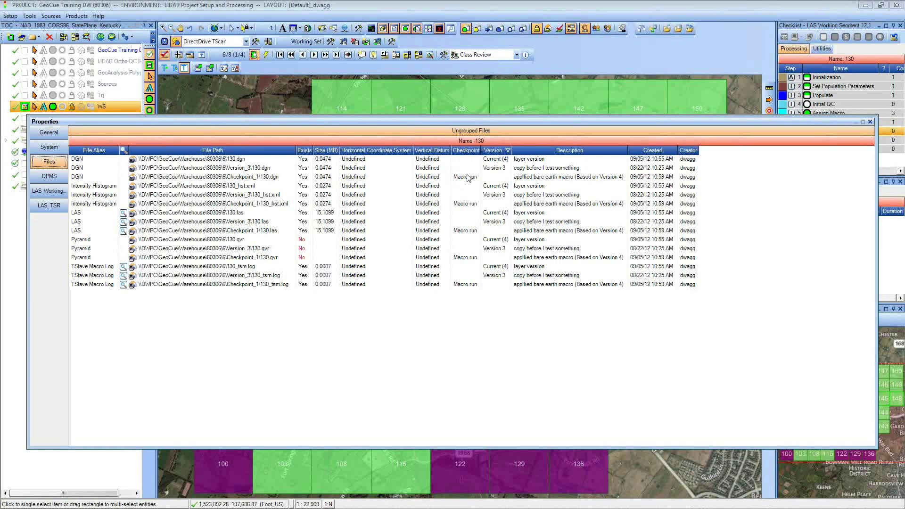
double_click(513, 120)
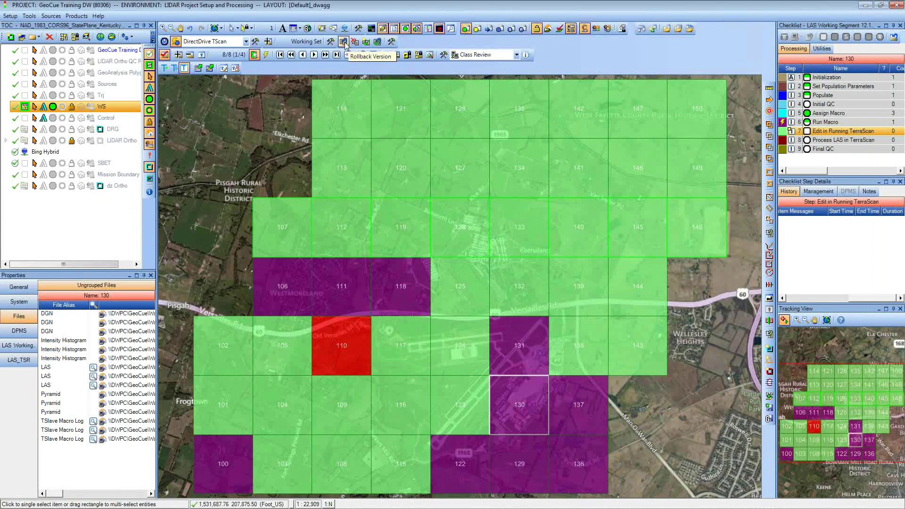
Roll back the current file version of working segment 130 and check its file list in the undocked Properties window.
left_click(343, 42)
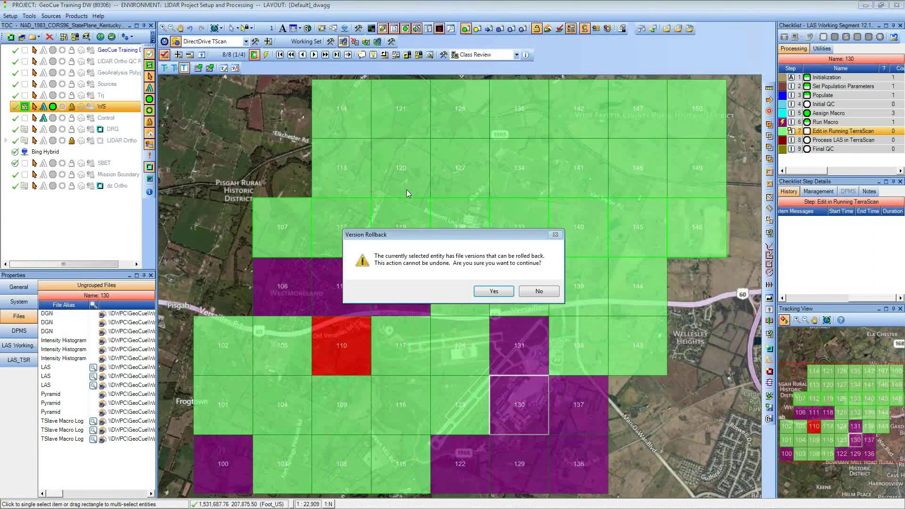
left_click(492, 291)
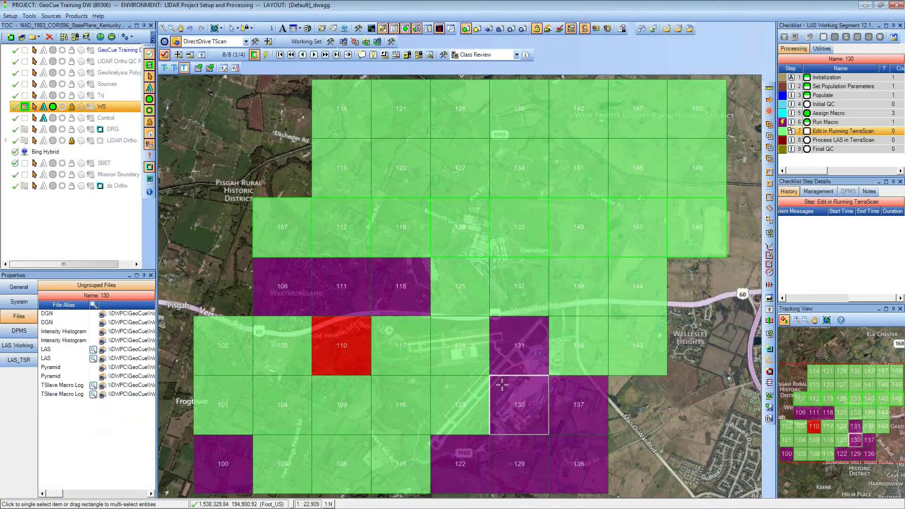
double_click(64, 278)
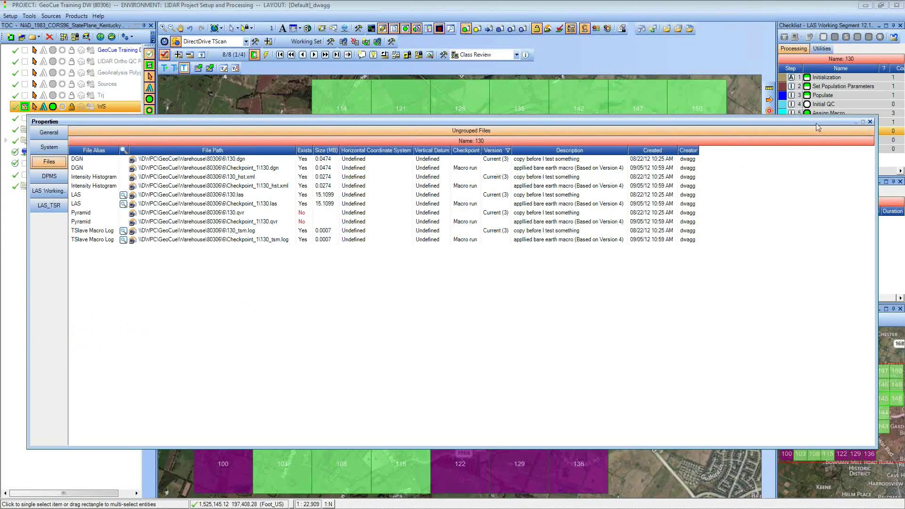
left_click_drag(751, 118, 751, 119)
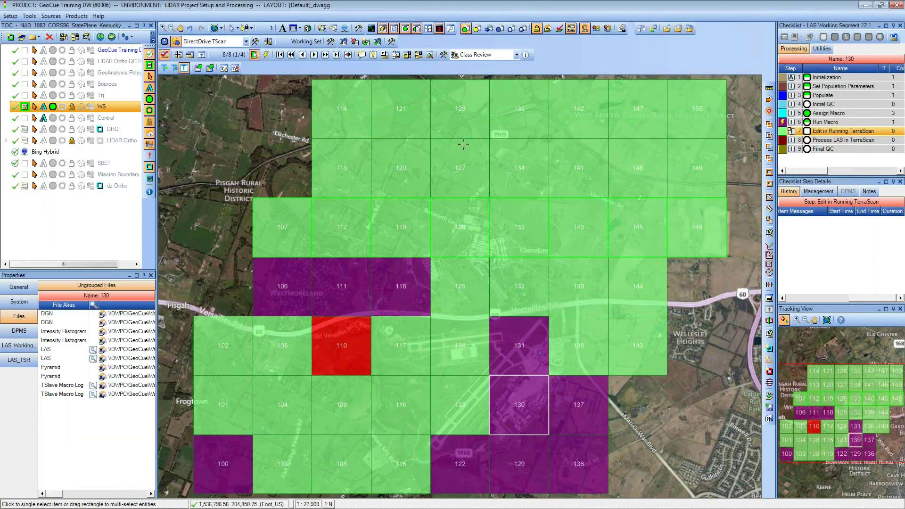
Restore the "Macro run" checkpoint for working segment 130 and close the restore dialog.
left_click(379, 43)
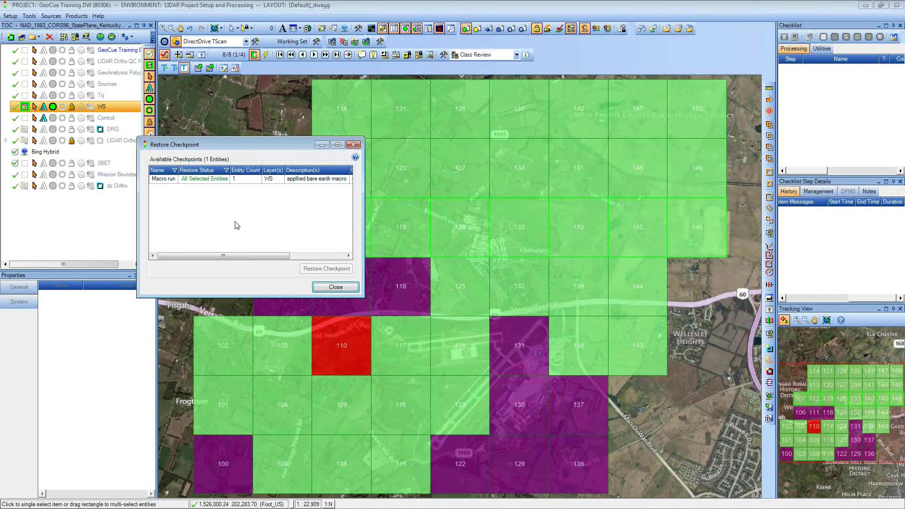
left_click(171, 180)
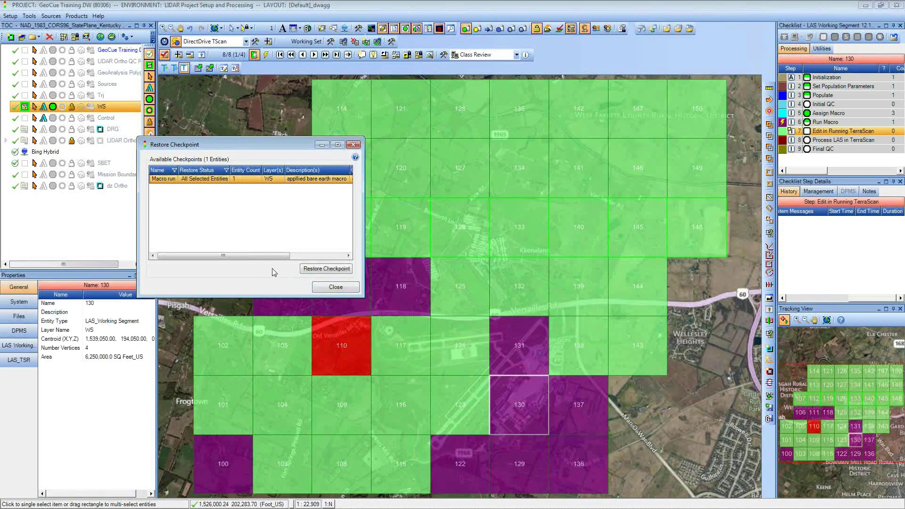
left_click(313, 269)
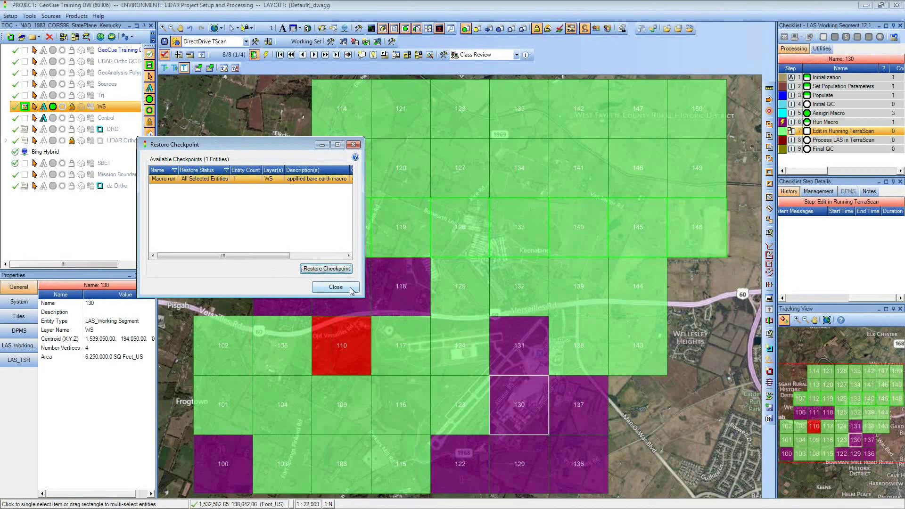
left_click(335, 287)
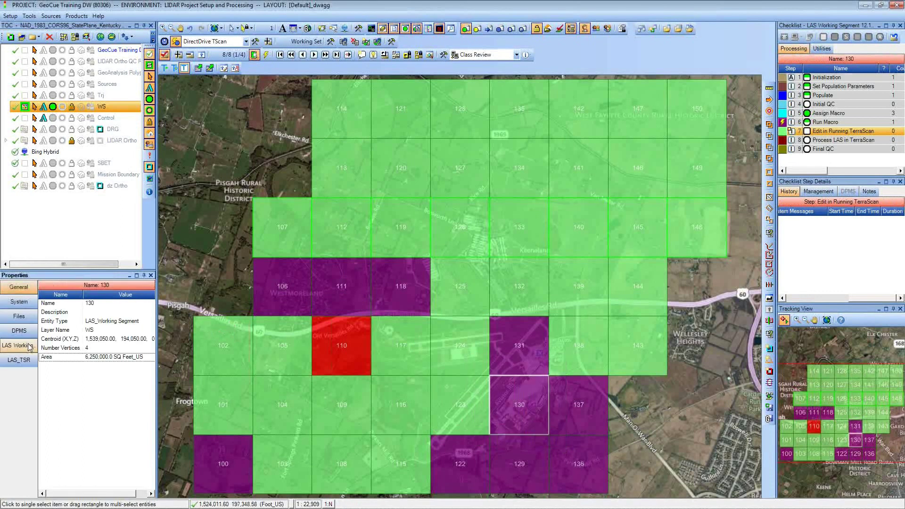
Examine the version descriptions of segment 130's files in the undocked Properties window after the checkpoint restore, and dock it again.
left_click(19, 316)
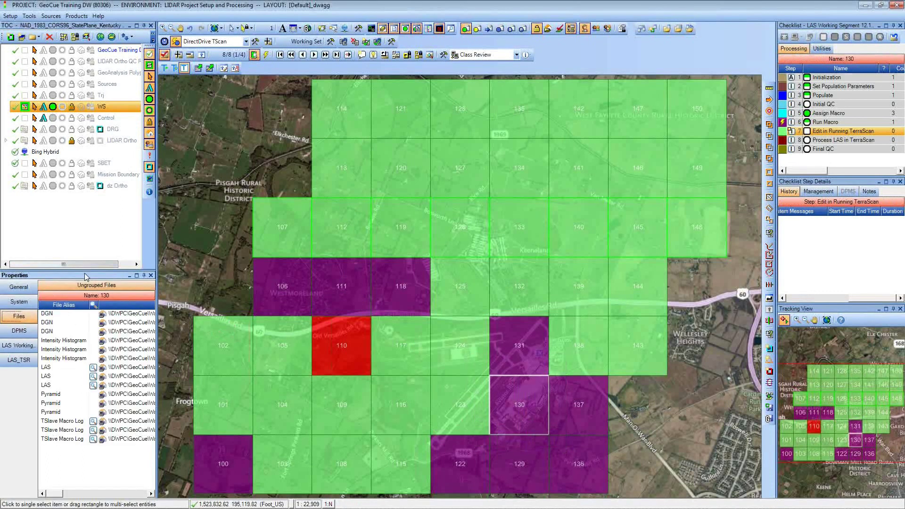
left_click(137, 275)
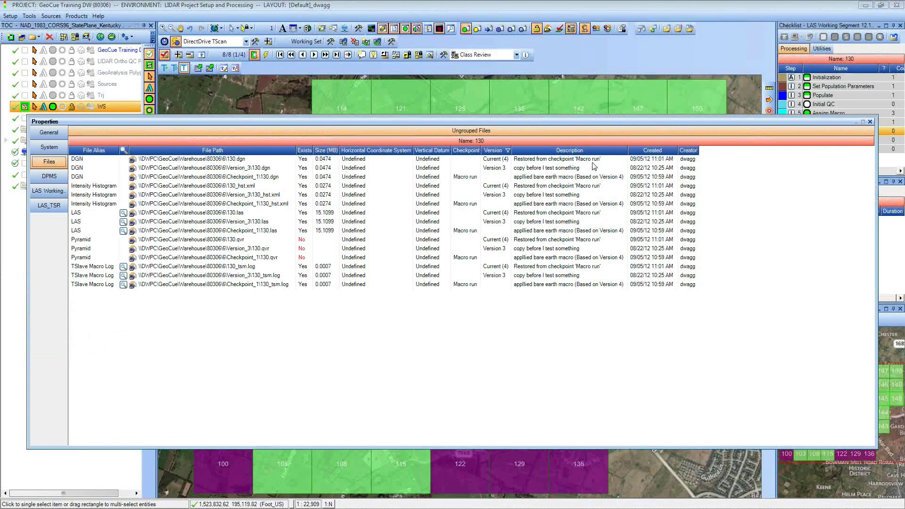
double_click(819, 121)
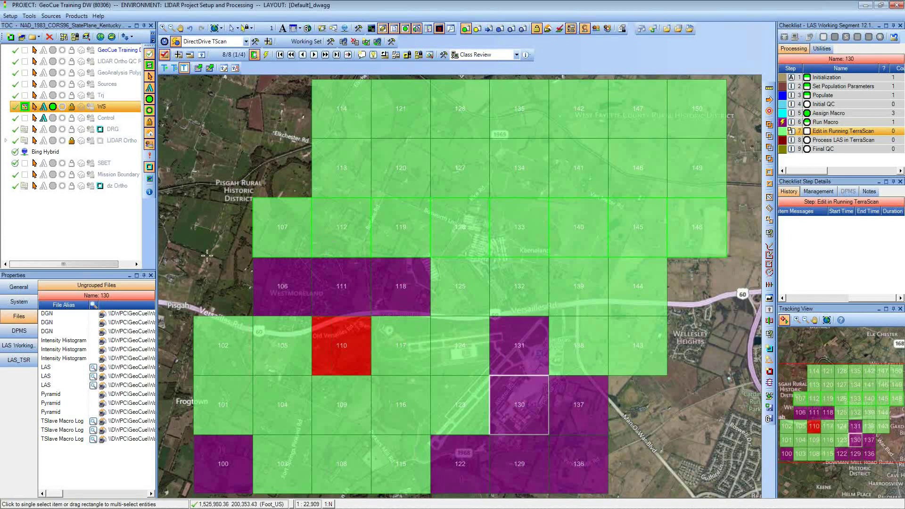
Delete all but the current file versions of the GeoCue Training DW project through the Project Utilities version control settings.
left_click(10, 16)
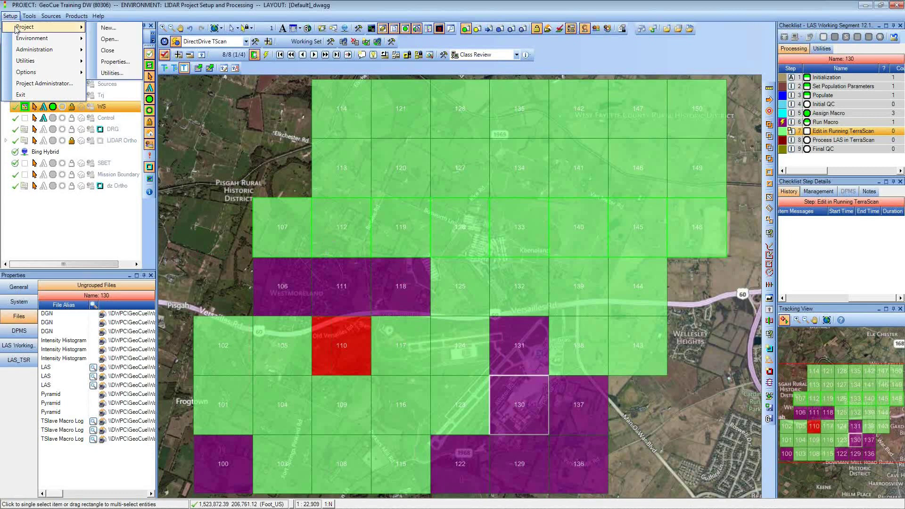
left_click(162, 100)
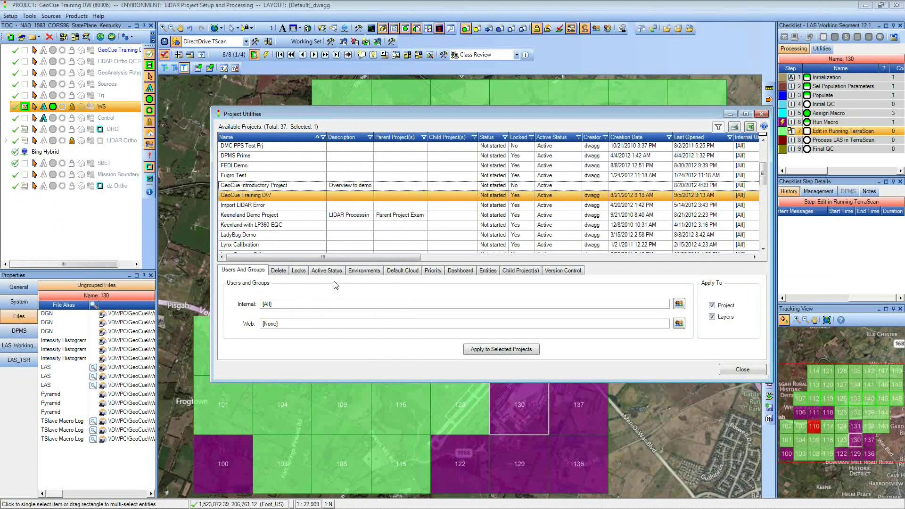
left_click(566, 272)
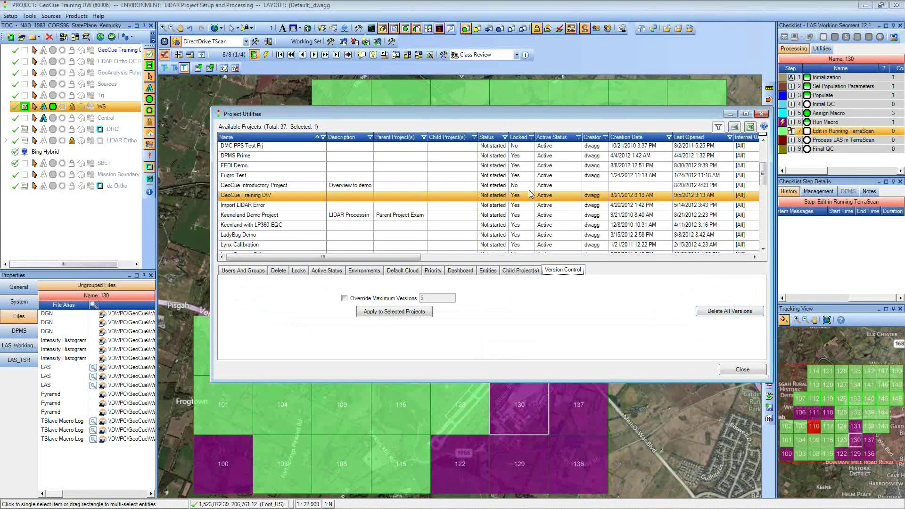
left_click(714, 310)
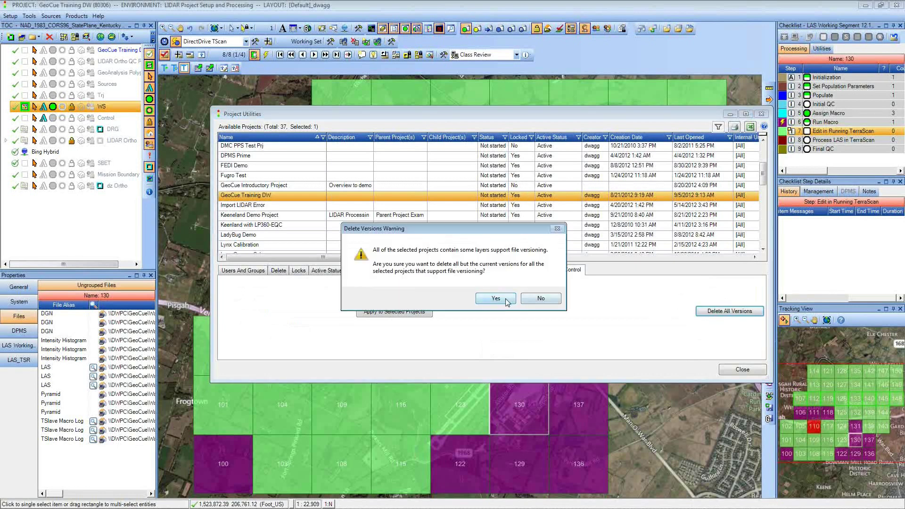
left_click(495, 299)
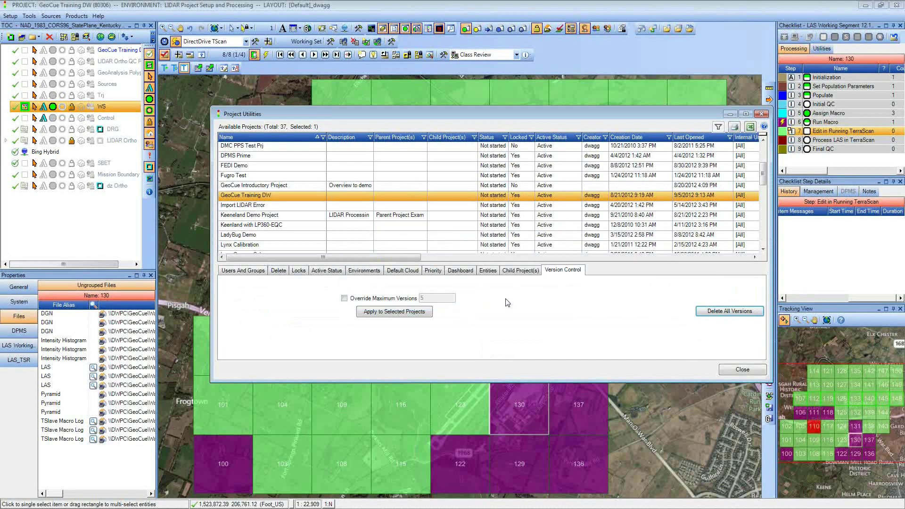
left_click(742, 370)
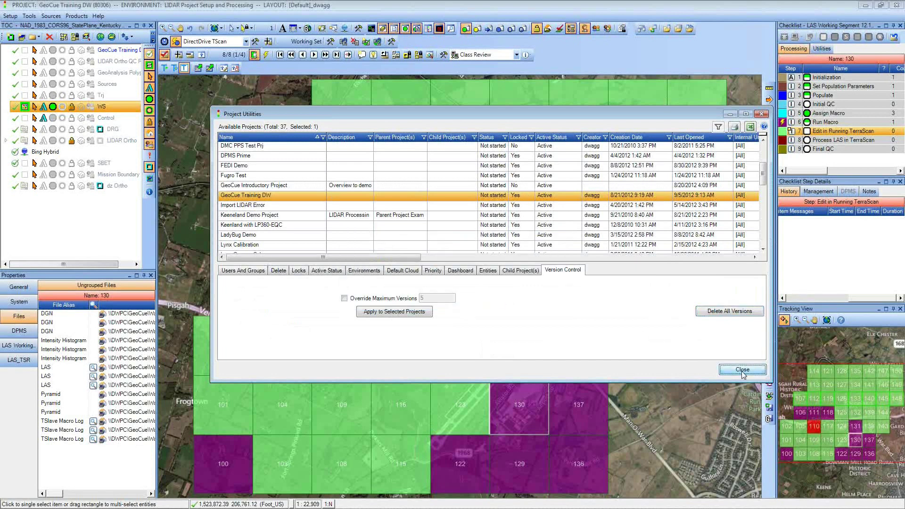
Reselect working segment 130, examine its remaining files in the undocked Properties window, and dock it again.
left_click_drag(476, 366, 561, 451)
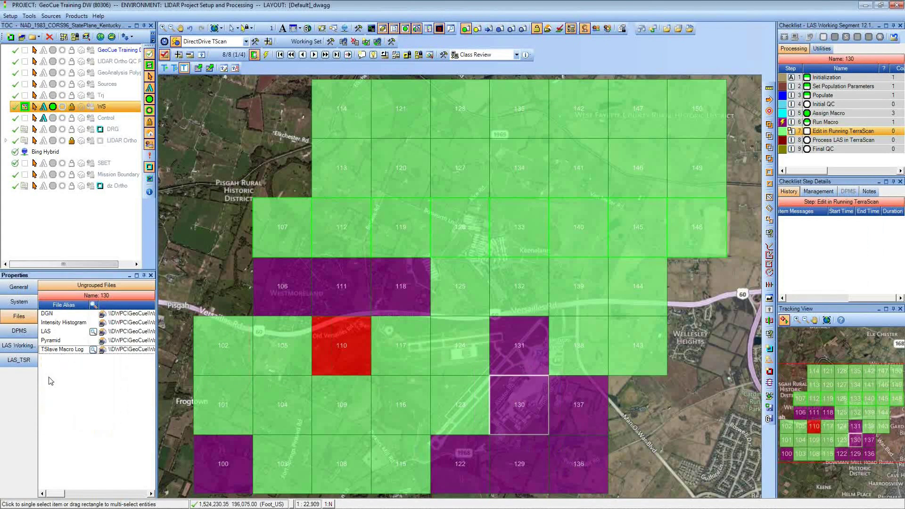
double_click(27, 276)
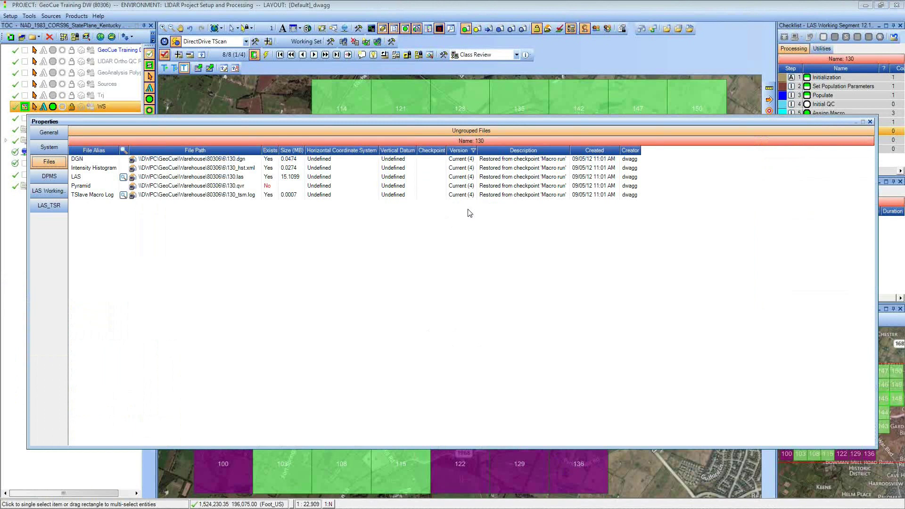
double_click(469, 123)
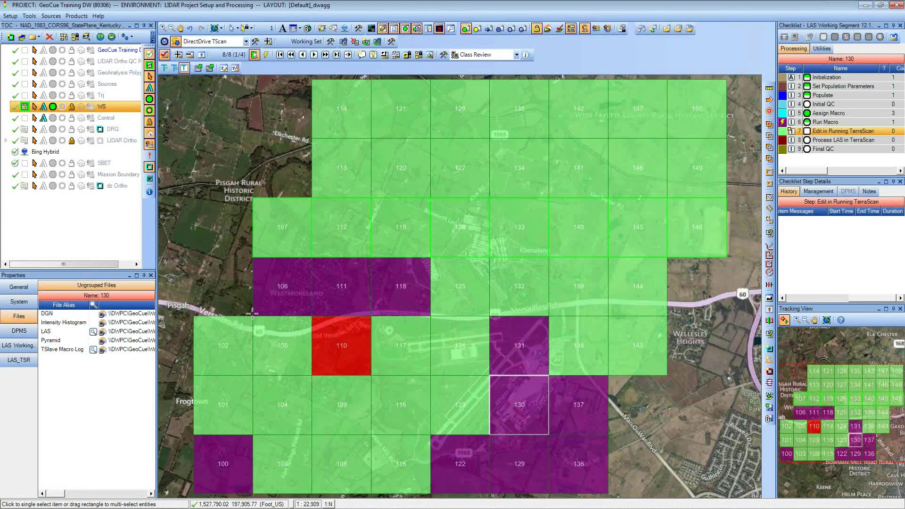
left_click(118, 349)
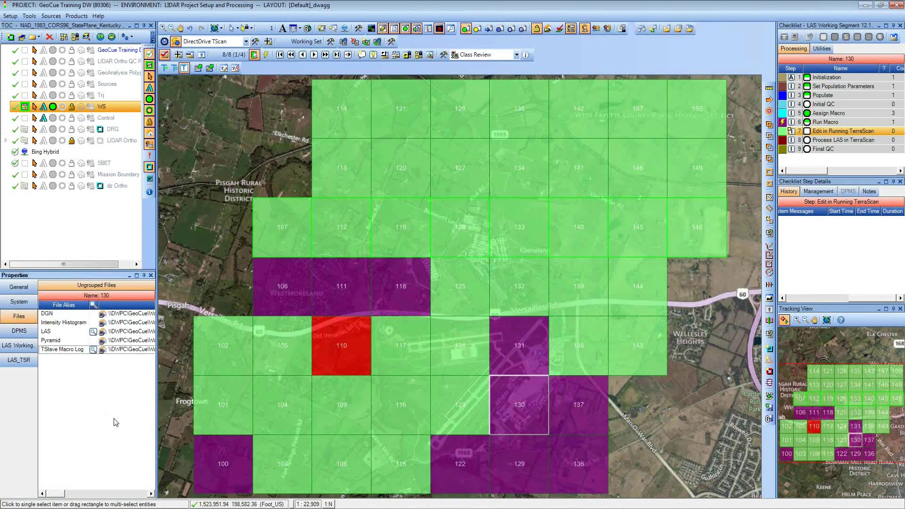
Open the viewer for segment 130's LAS file from the undocked Properties window, and dock the window again.
double_click(52, 280)
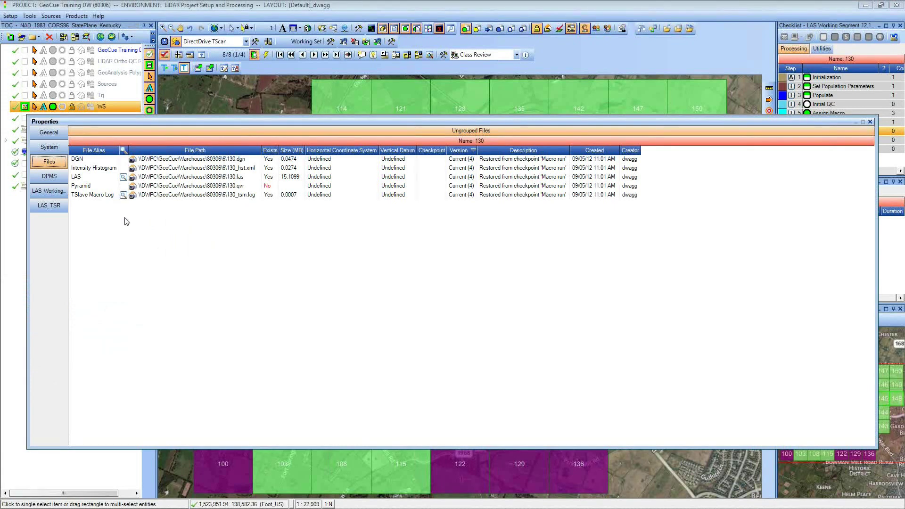
left_click(123, 177)
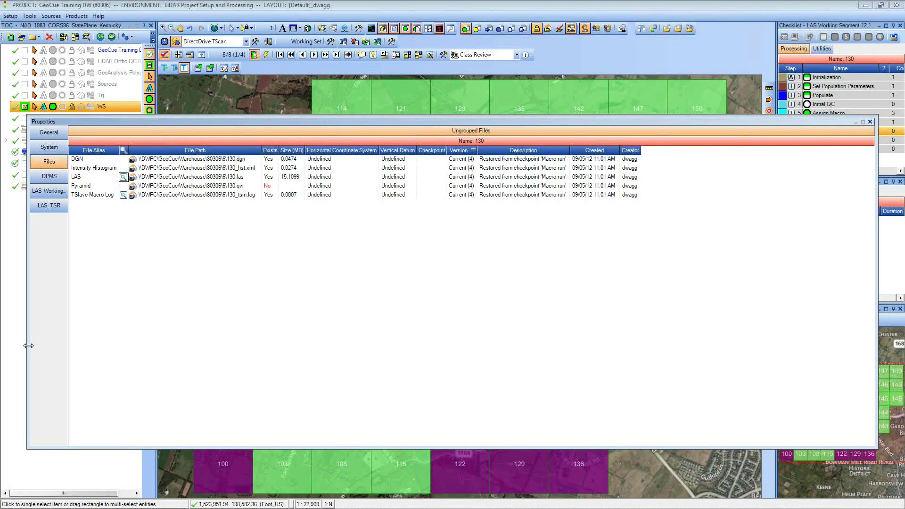
double_click(496, 121)
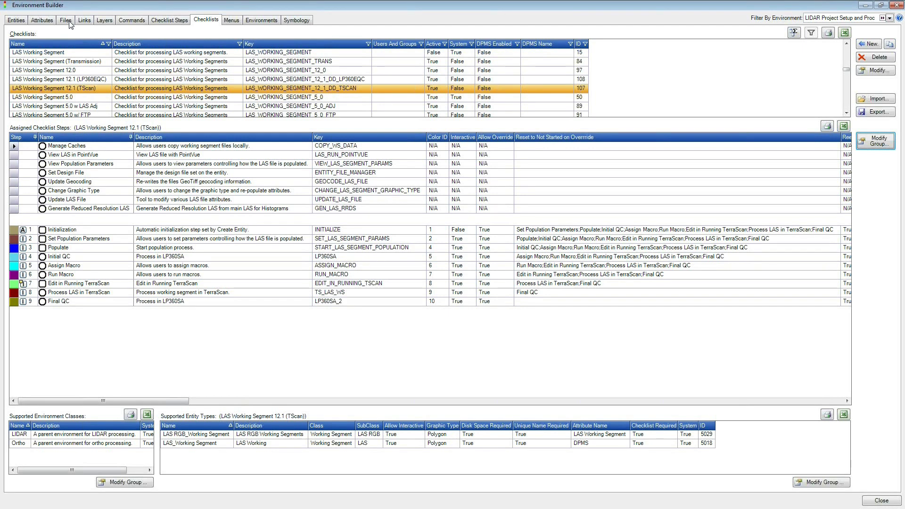
Display the file version control settings of the LAS_Working Segment entity type in the Working Segment class.
left_click(16, 20)
left_click(47, 209)
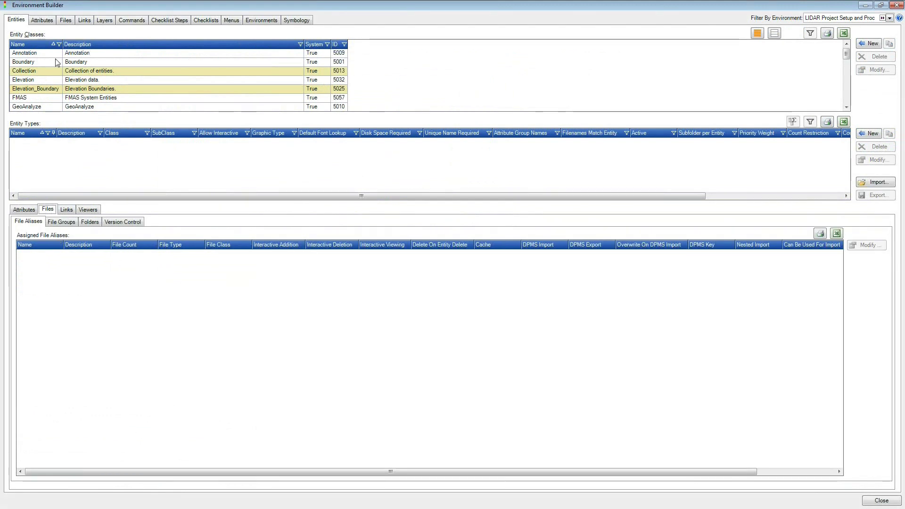
left_click(36, 99)
scroll(47, 92, "down", 10)
left_click(49, 97)
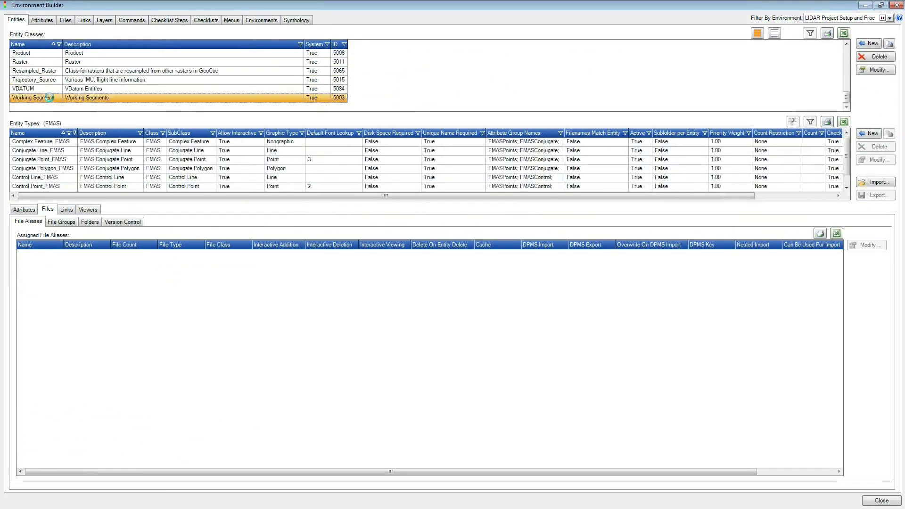
left_click(121, 221)
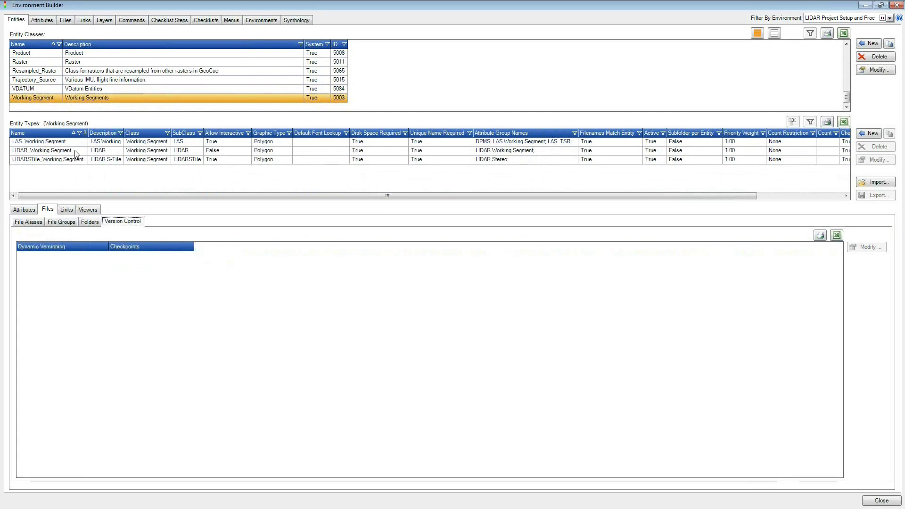
left_click(55, 142)
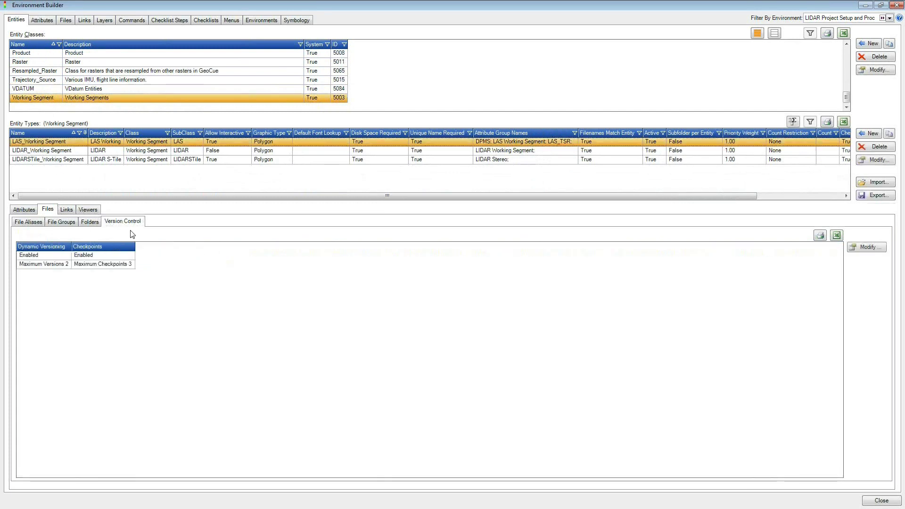
Examine the editable maximum version limits for LAS_Working Segment's dynamic versioning and checkpoints, and cancel without changing them.
left_click(863, 250)
left_click_drag(425, 188, 400, 184)
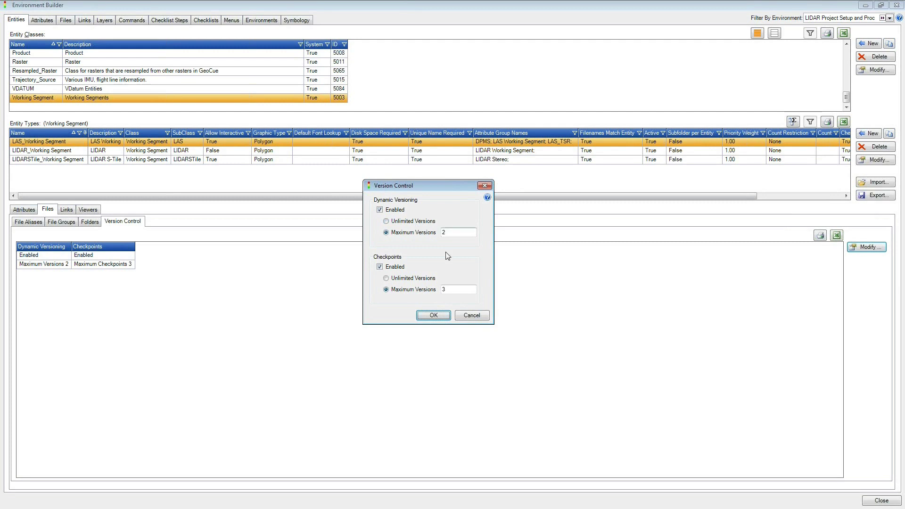
left_click(451, 232)
left_click(460, 288)
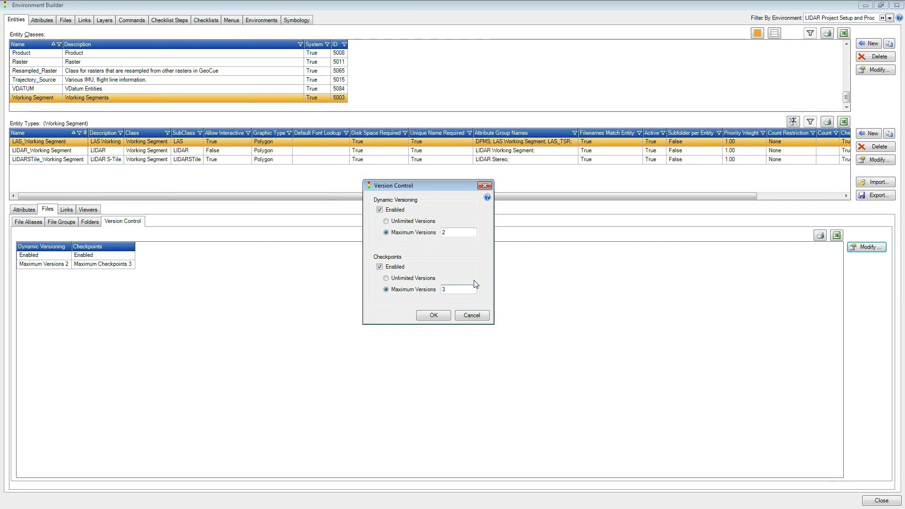
left_click(483, 314)
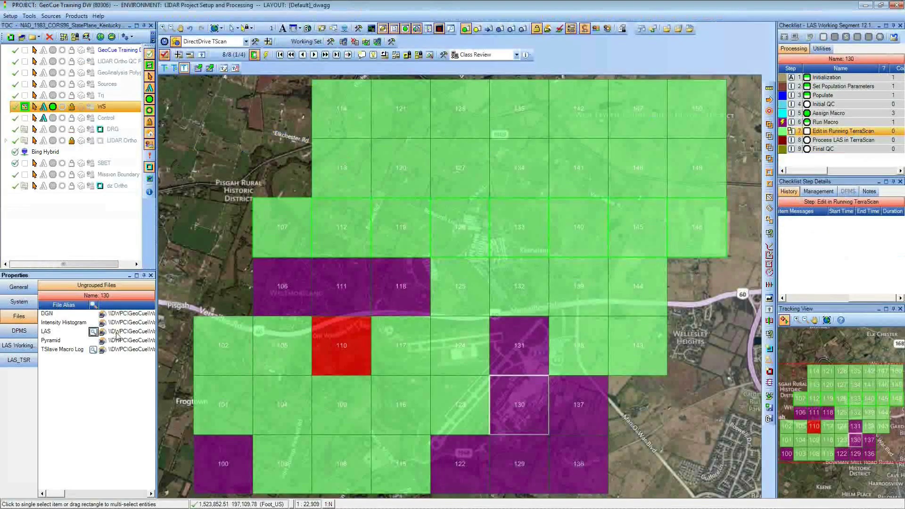
Undock the Properties window and move it up over the map, and box-select working segment 129 below it.
double_click(36, 275)
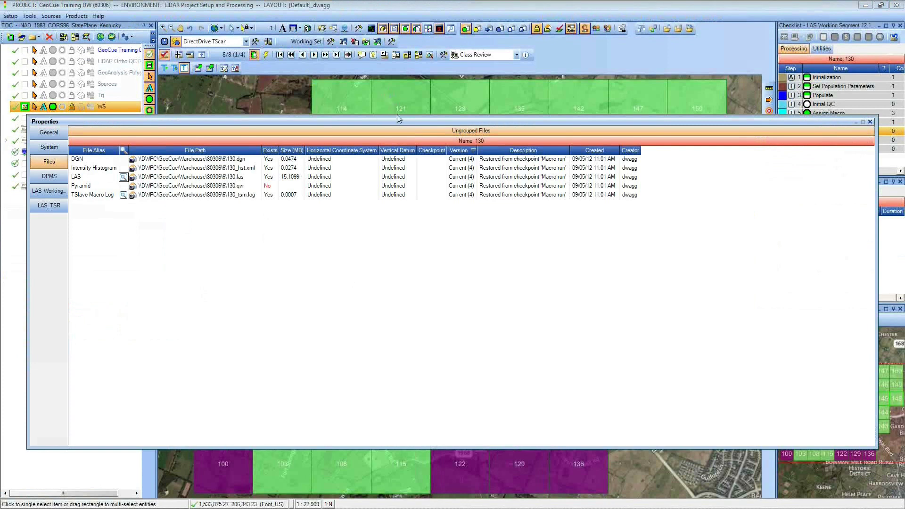
left_click_drag(397, 115, 397, 95)
left_click(164, 41)
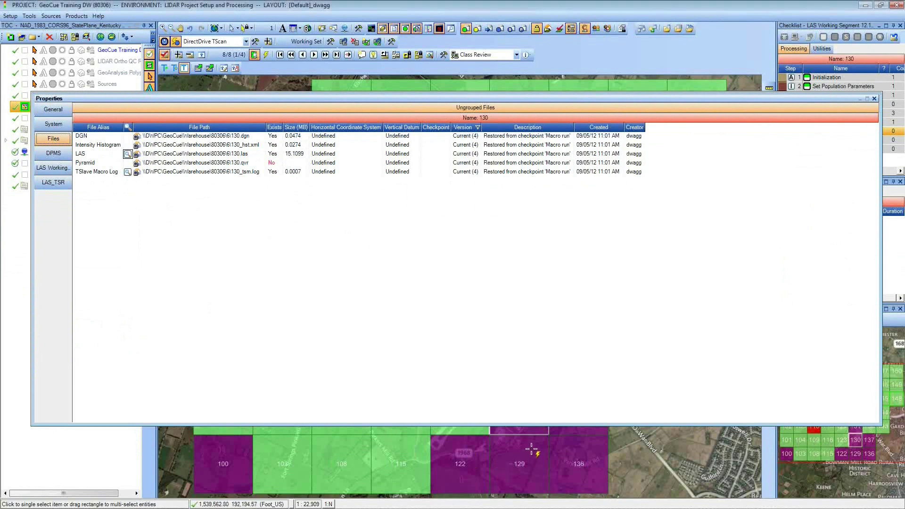
left_click(456, 412)
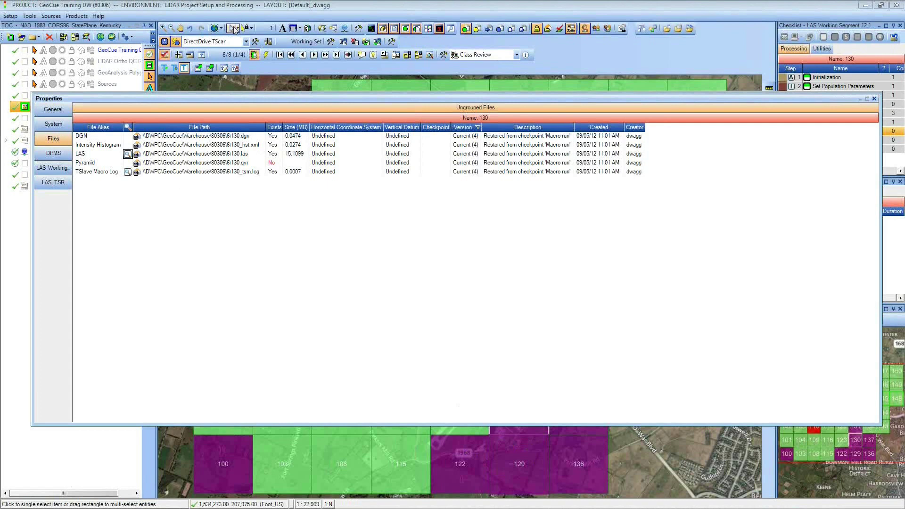
left_click(489, 429)
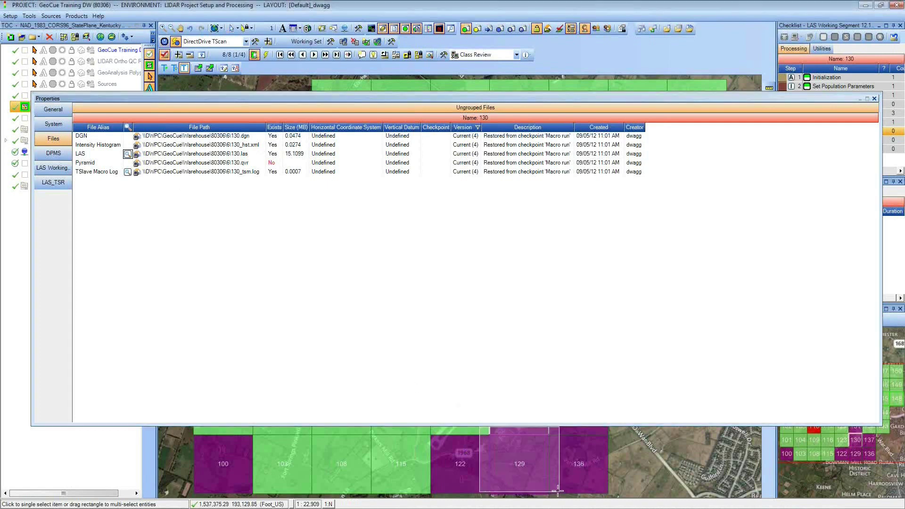